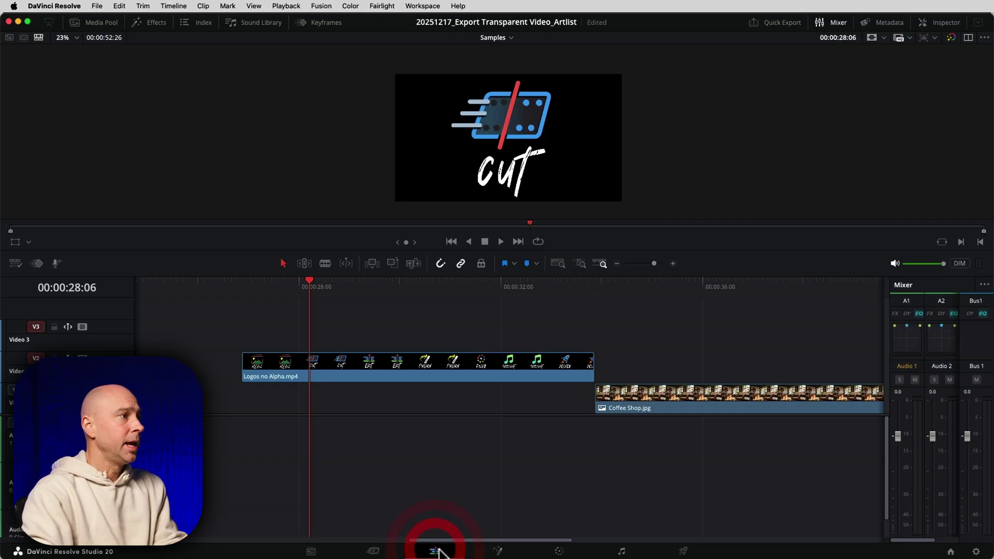
Play the Logos no Alpha.mp4 clip from its start to preview the logo animation.
click(242, 286)
key(space)
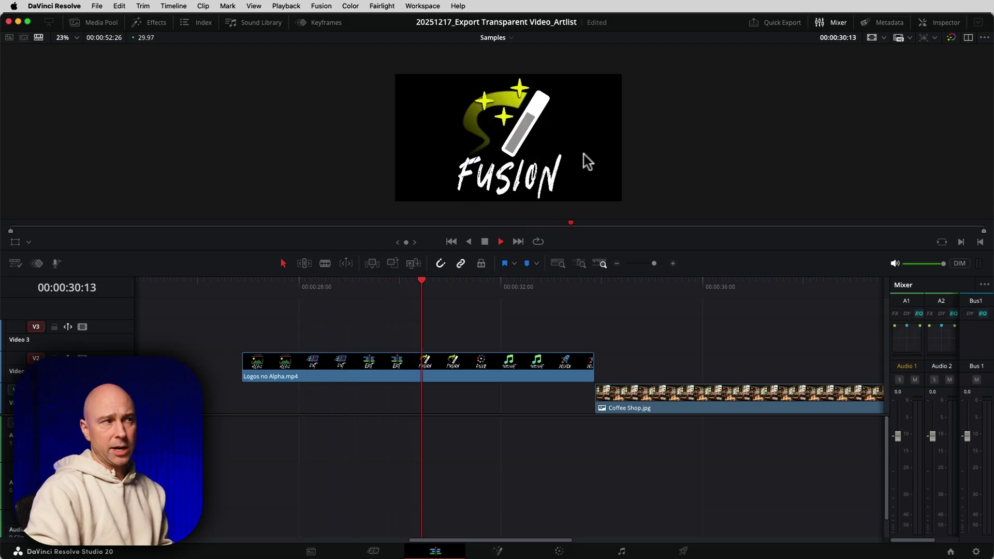
key(space)
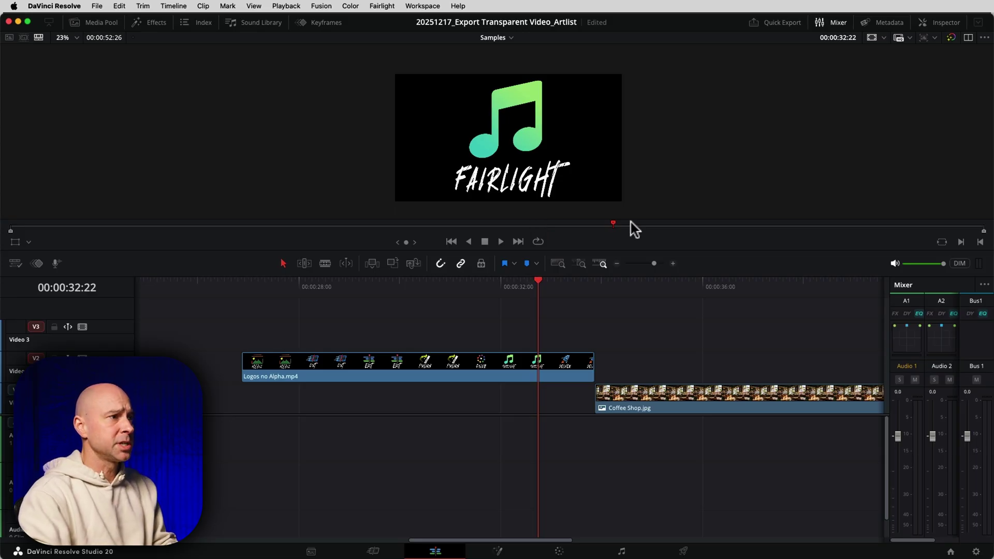
Overlap the logos clip with the Coffee Shop.jpg image to check its background, and return the clip to its original place.
click(654, 284)
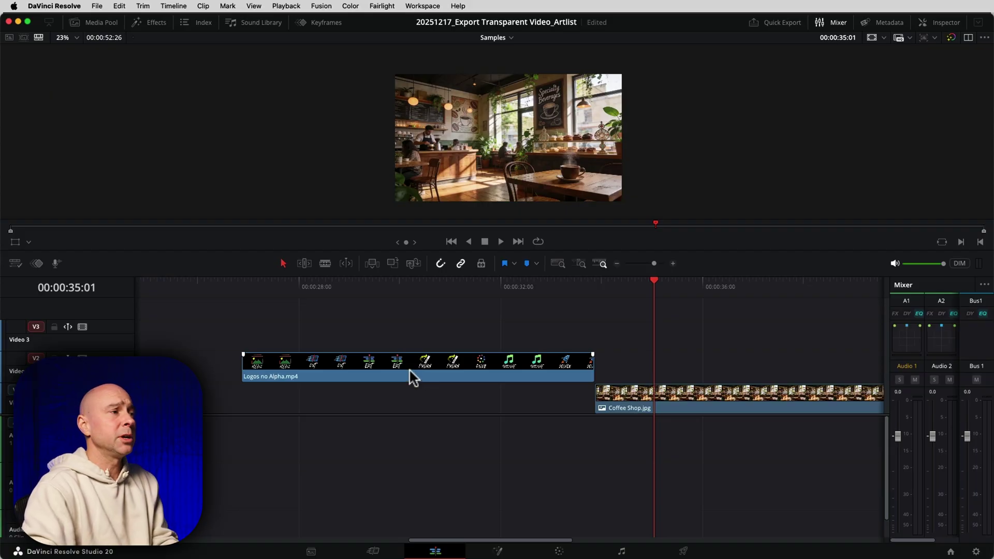
drag(405, 369, 564, 372)
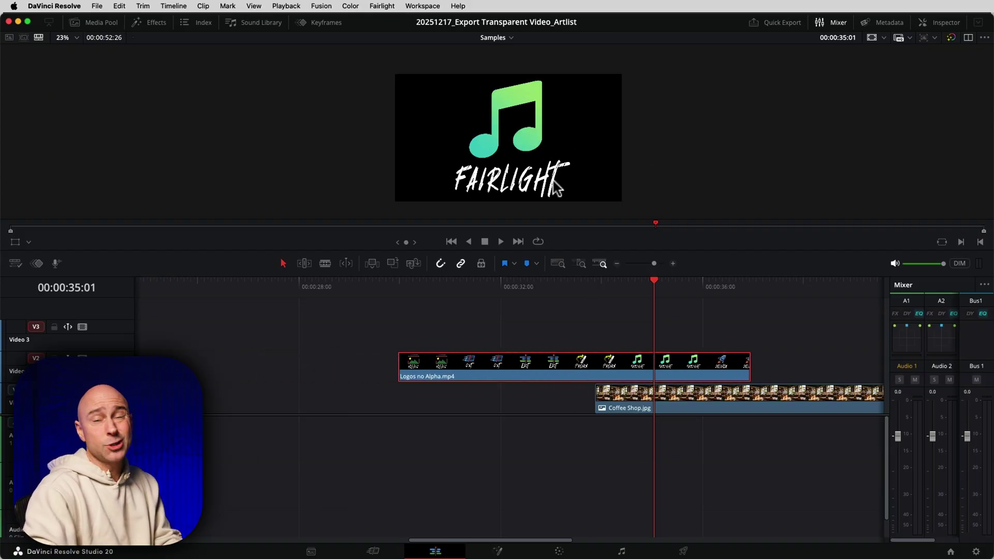
drag(584, 378, 426, 374)
On the Color page, sample the logos clip's black background at 00:00:30:29 with the HSL Qualifier.
click(449, 295)
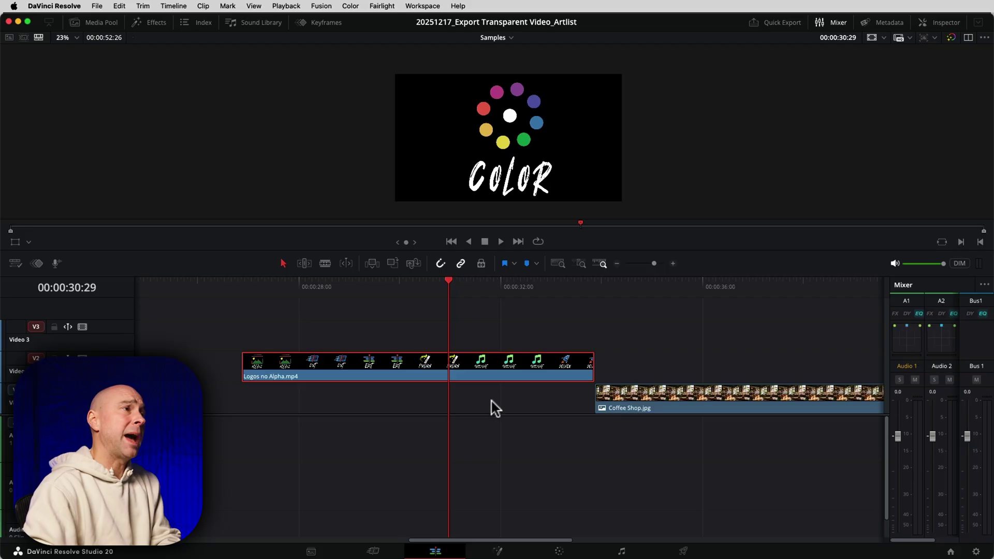
click(468, 369)
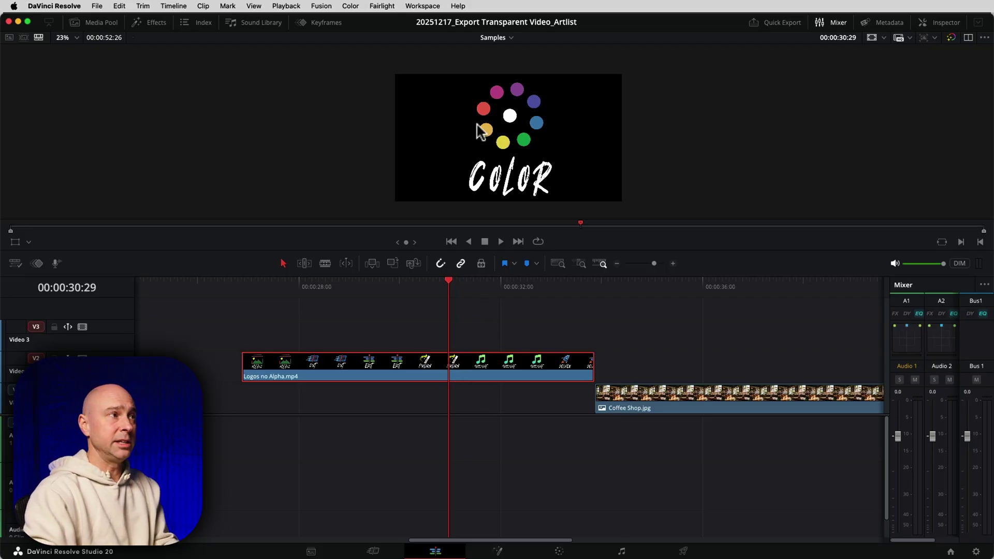
click(559, 552)
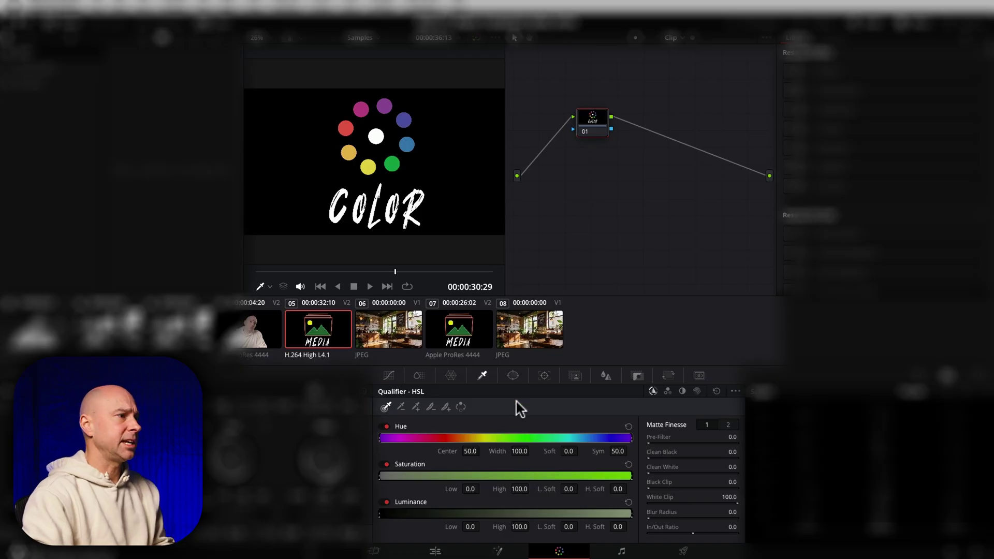
click(477, 377)
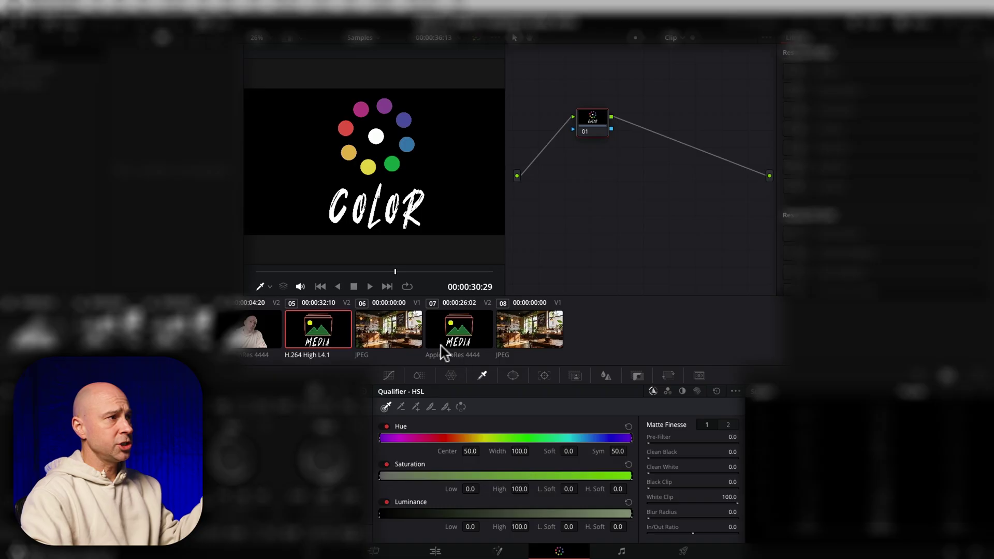
click(285, 135)
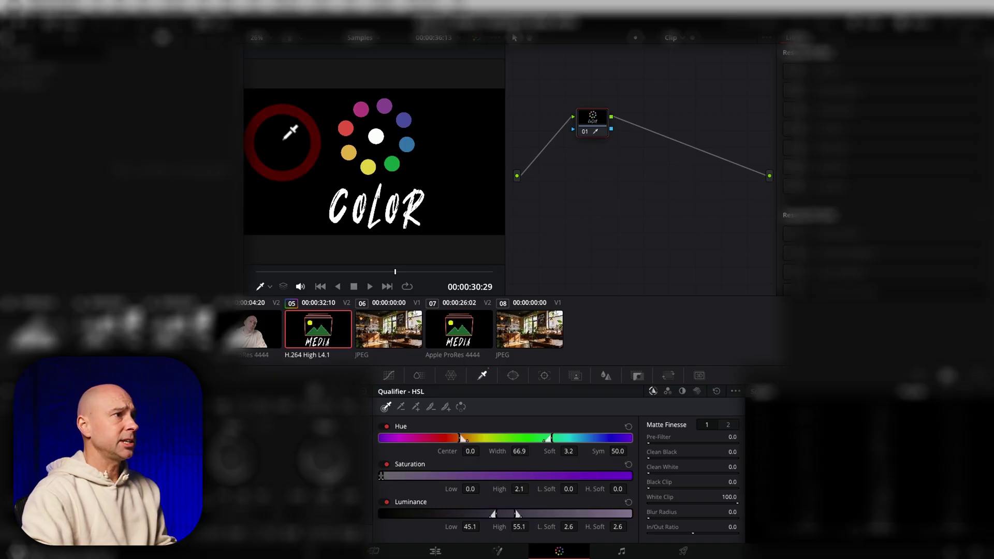
Add an alpha output fed by node 01 and invert the qualifier selection.
right_click(655, 168)
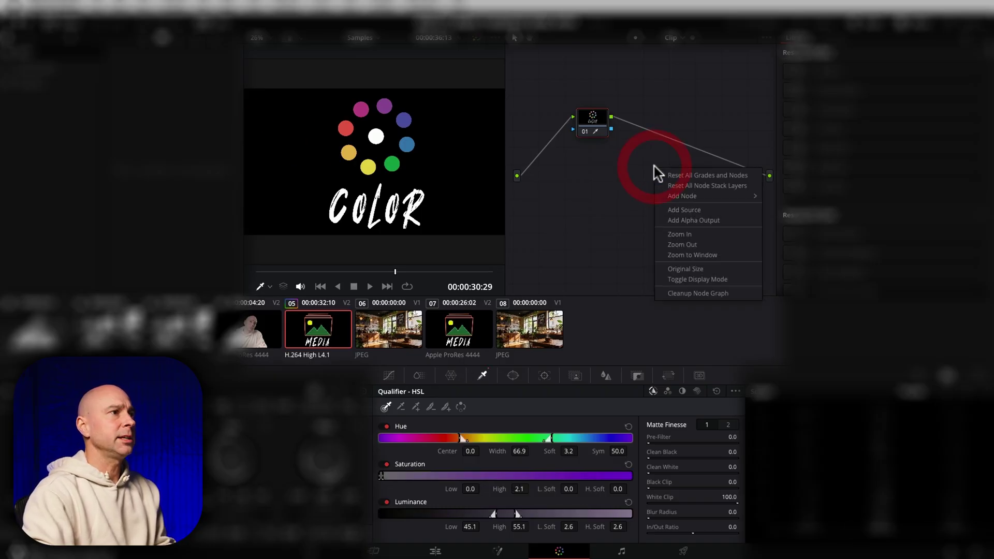
click(684, 220)
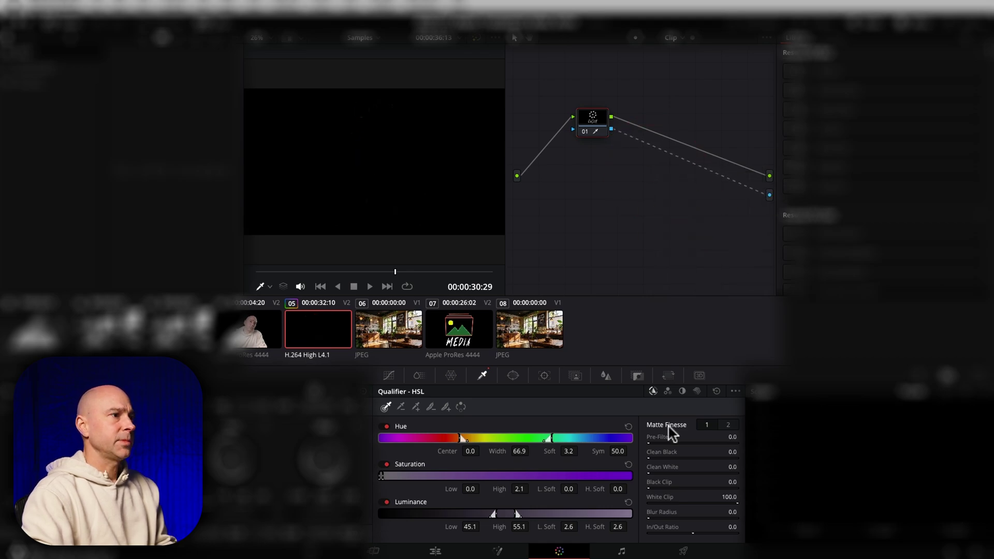
click(461, 408)
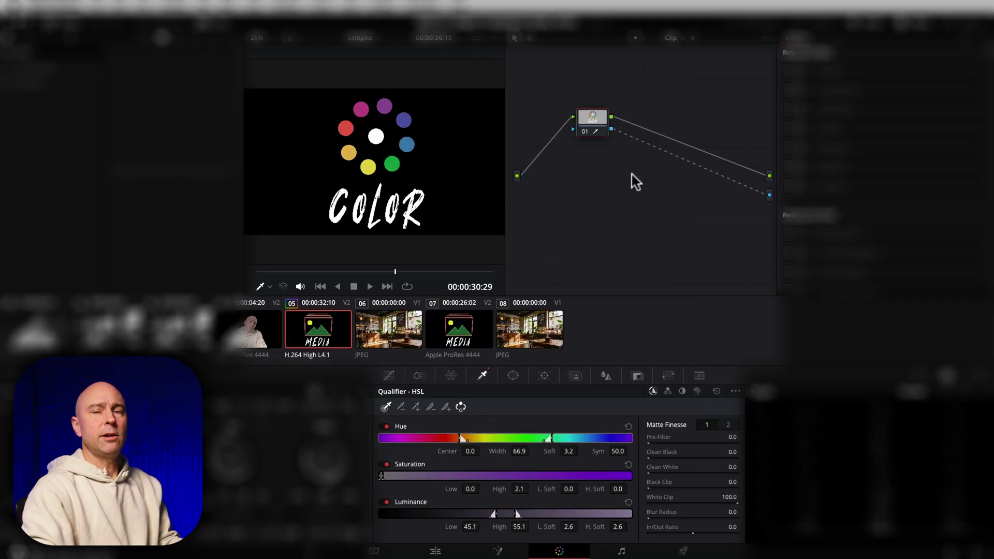
Place the logos clip over the coffee shop image on the Edit page and scrub to 00:00:36:10 to check the transparency.
mouse_move(380, 271)
mouse_down()
mouse_move(325, 274)
mouse_move(391, 272)
mouse_up()
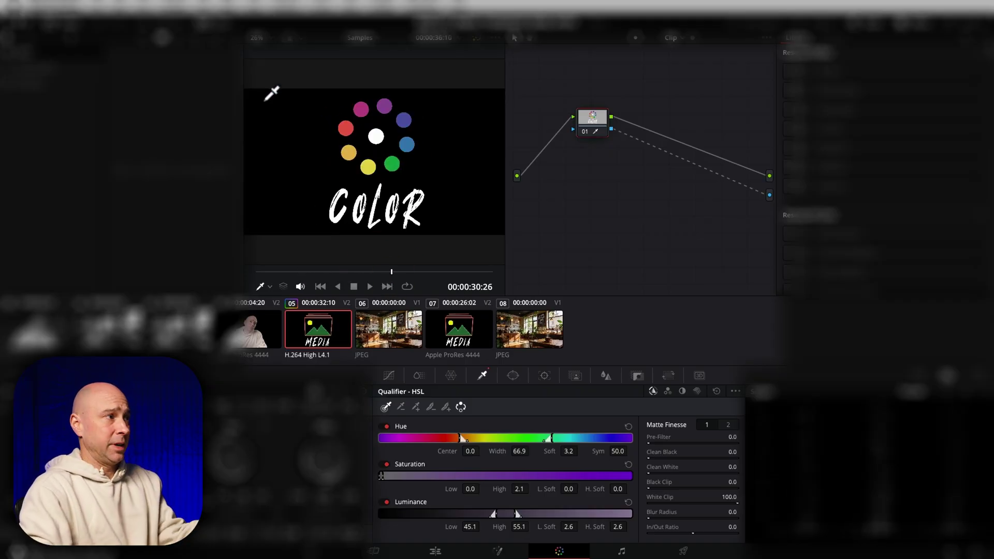
click(435, 551)
drag(475, 372, 631, 371)
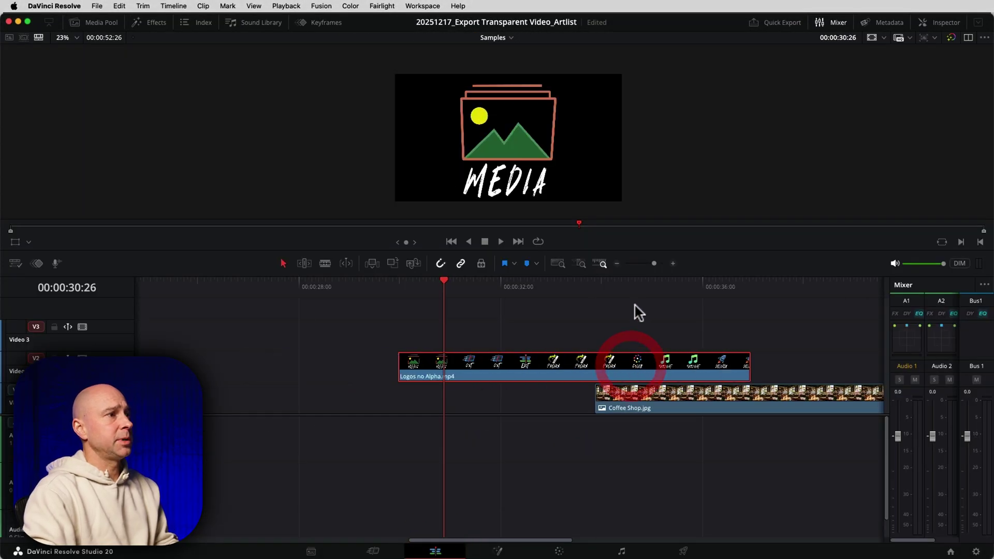
click(629, 292)
drag(631, 301, 720, 305)
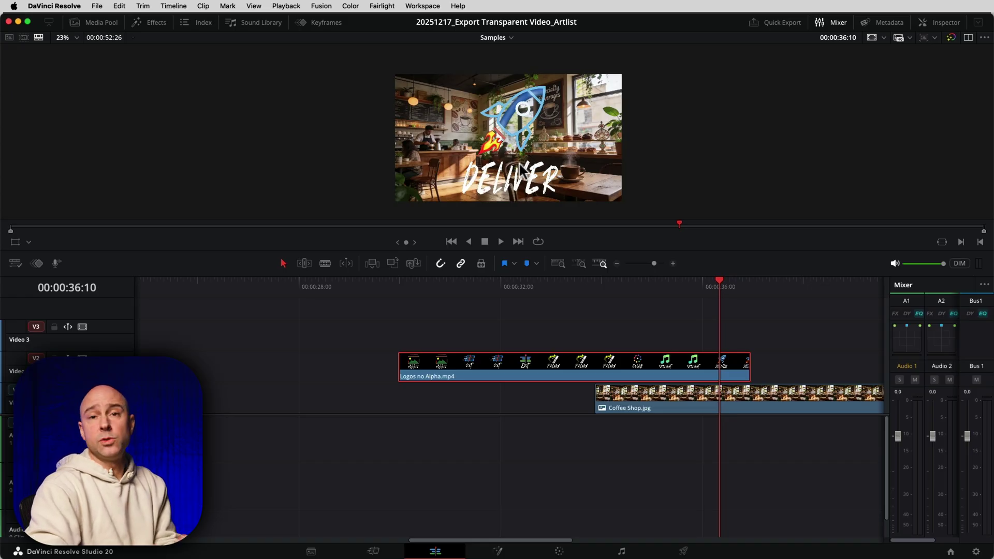
Open the AI Magic Mask 2 palette for the logos clip on the Color page.
click(560, 552)
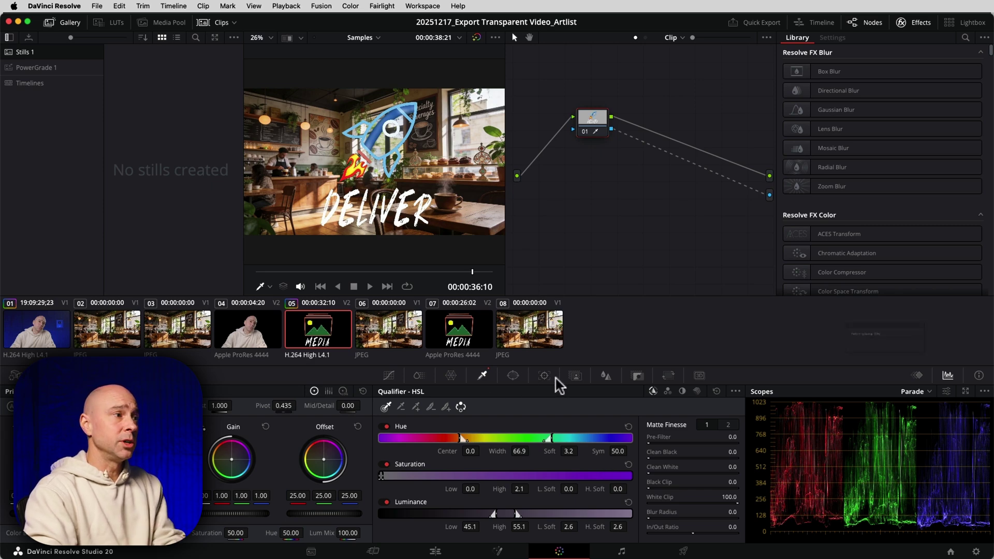
click(575, 376)
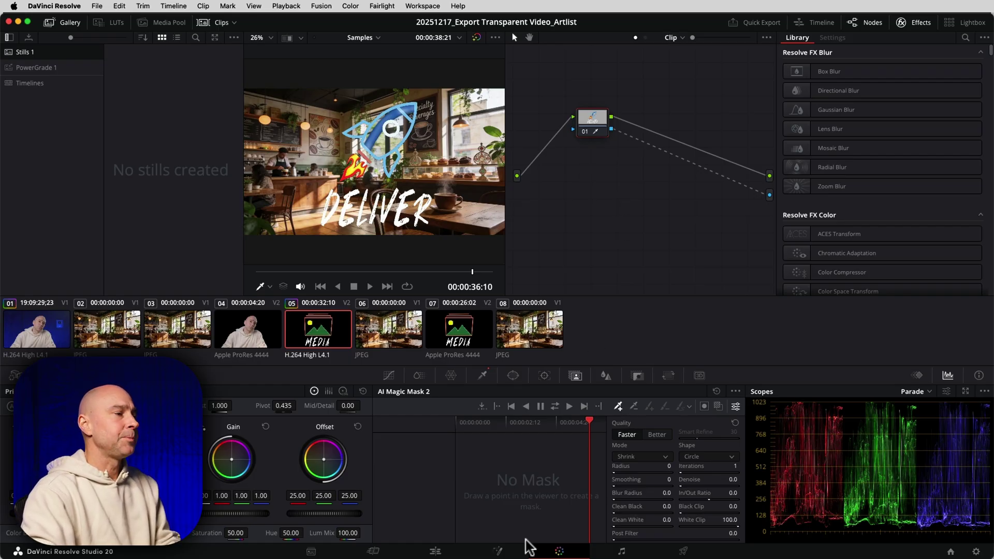
Move the logos clip back ahead of the coffee shop image and mark it as the in/out range, 00:00:26:26 to 00:00:33:26.
click(435, 551)
drag(352, 363, 367, 358)
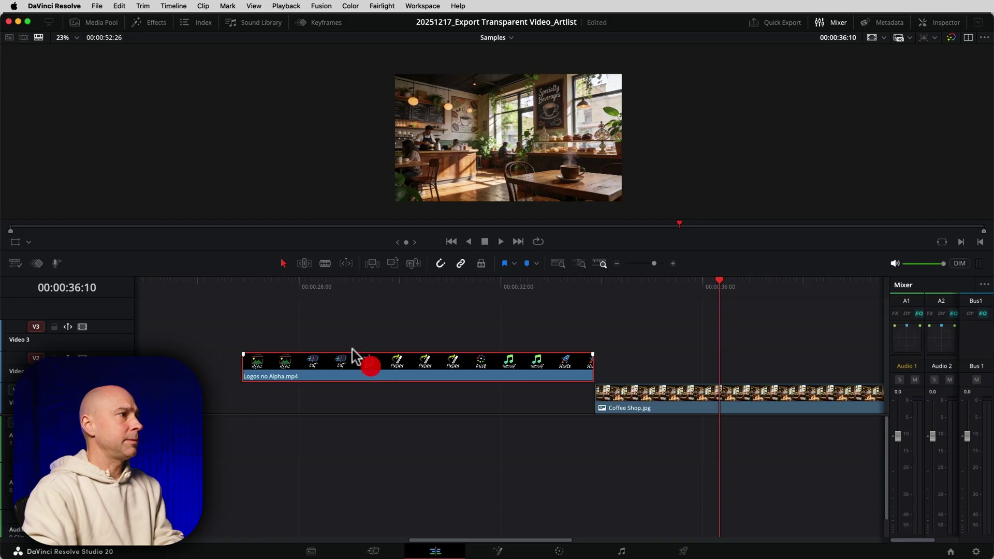
click(239, 291)
key(i)
drag(585, 285, 594, 287)
key(o)
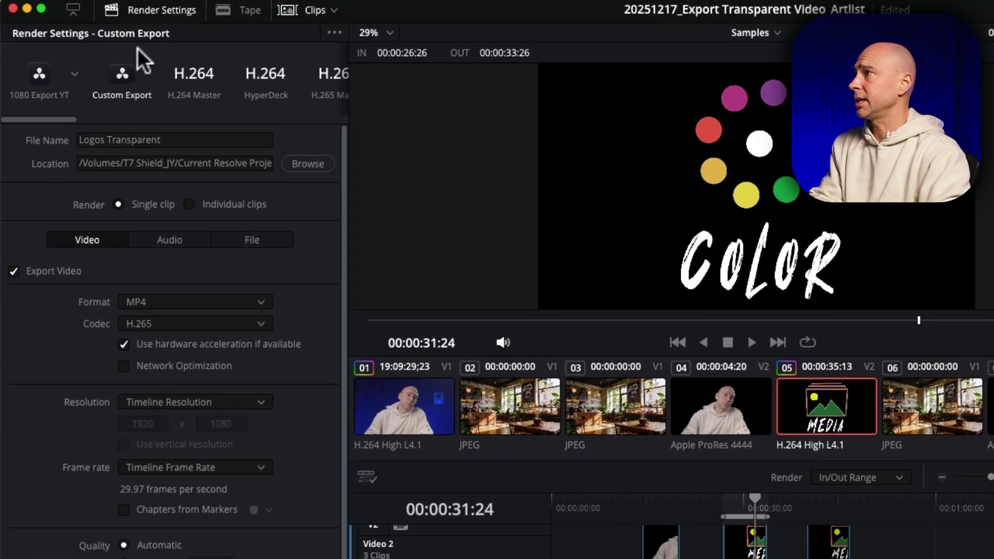
Choose the Custom Export preset on the Deliver page and name the output file Logos Transparent.
click(136, 49)
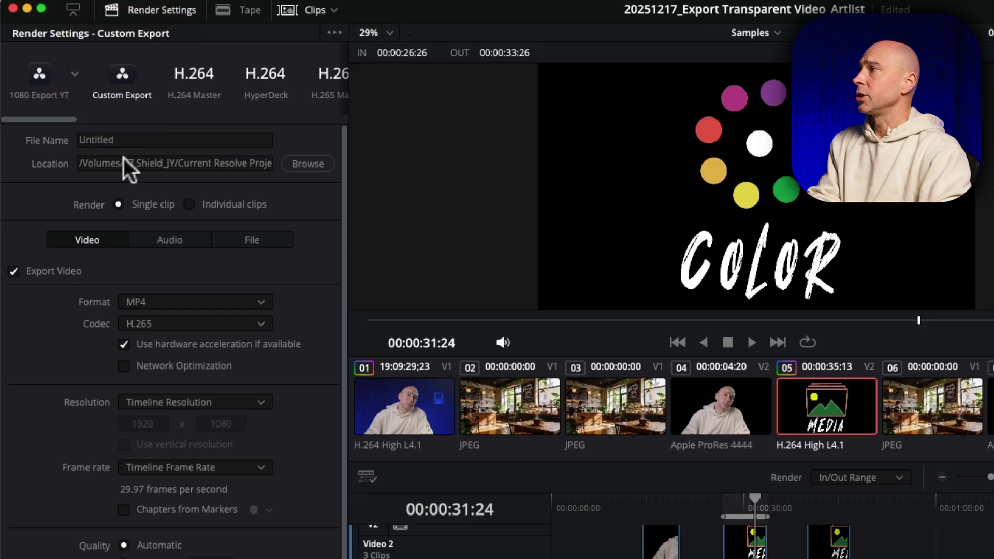
double_click(119, 137)
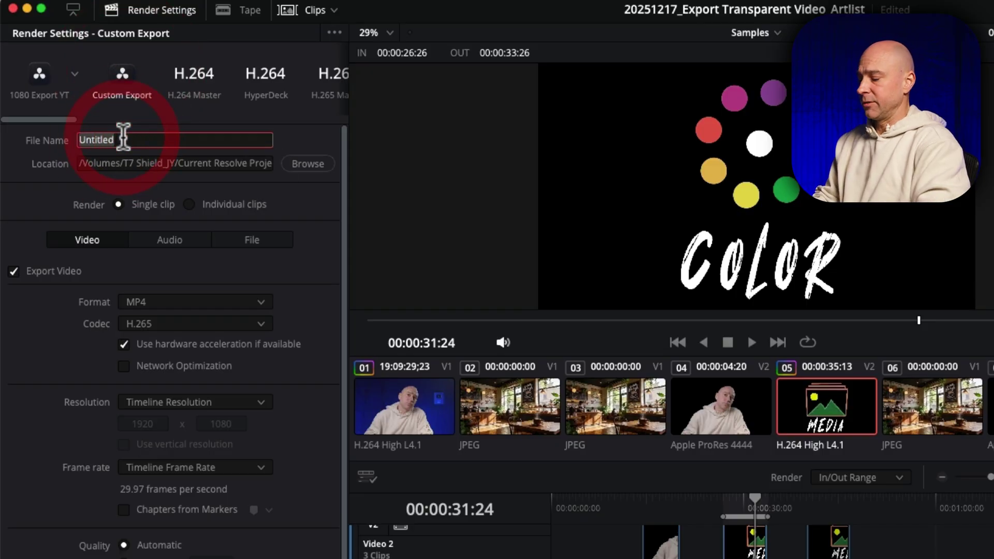
text(Logos Transparent)
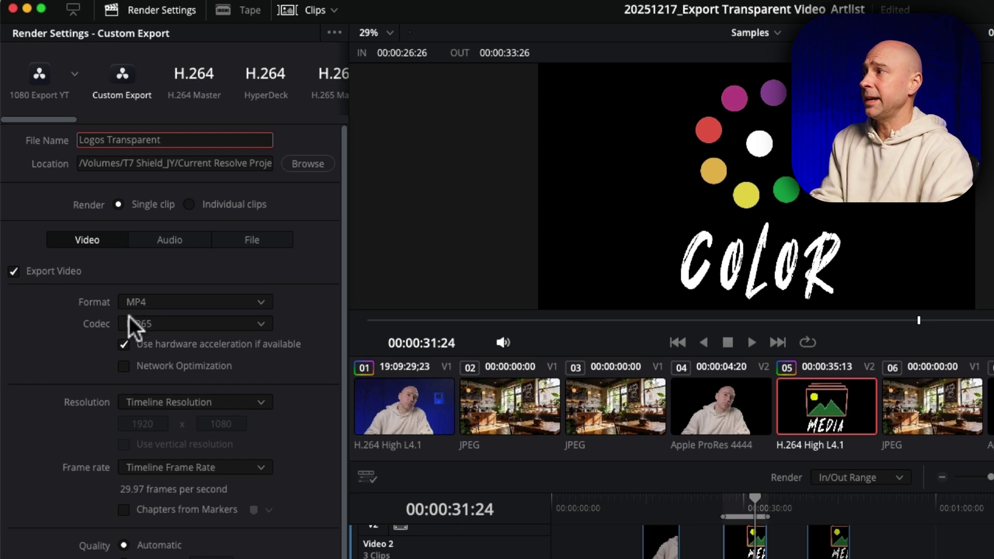
Review the codecs offered for MP4 and set the export format to QuickTime.
click(171, 324)
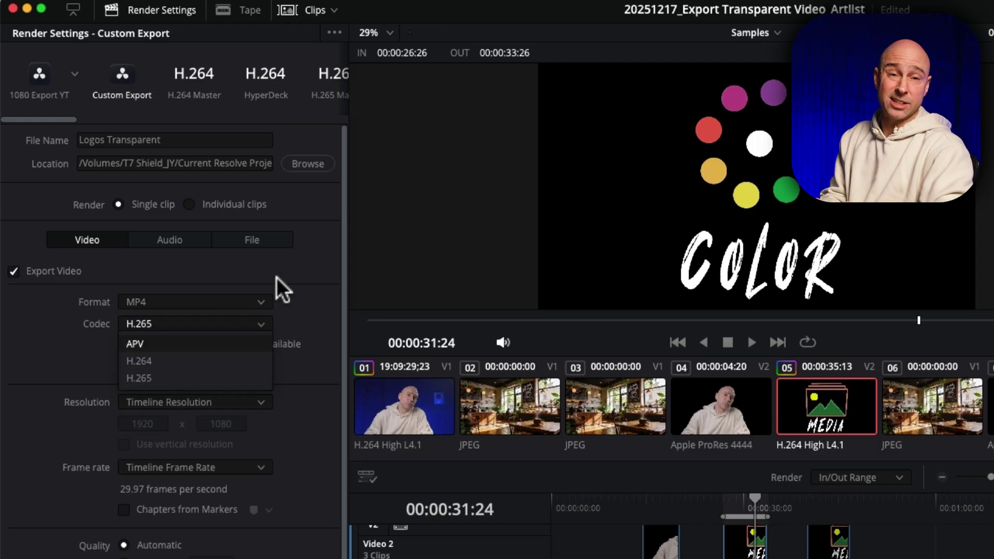
click(220, 281)
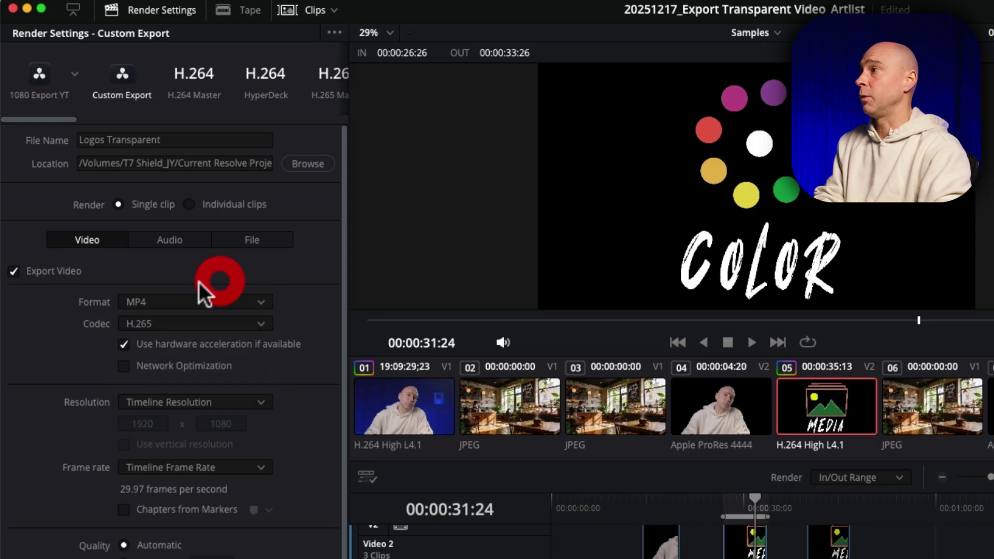
click(164, 303)
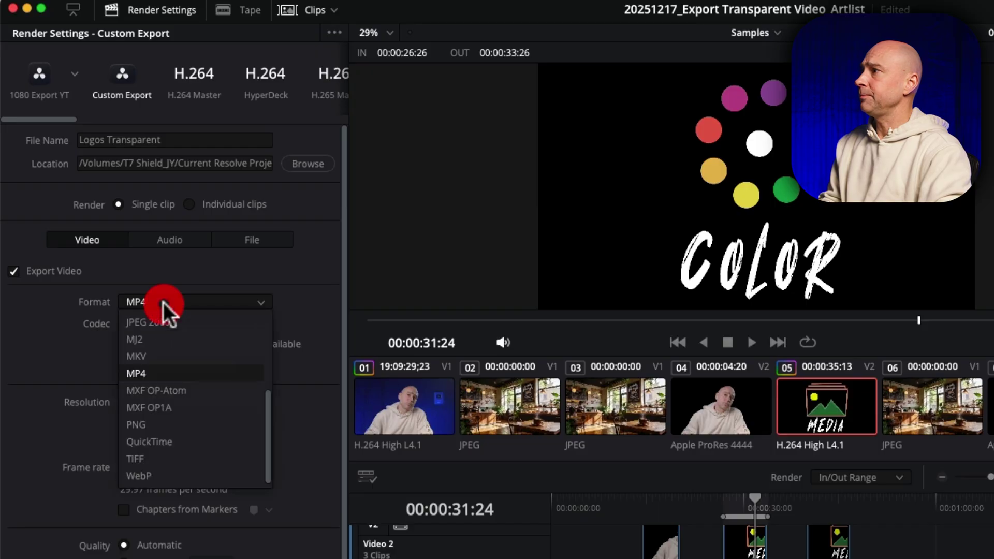
click(163, 439)
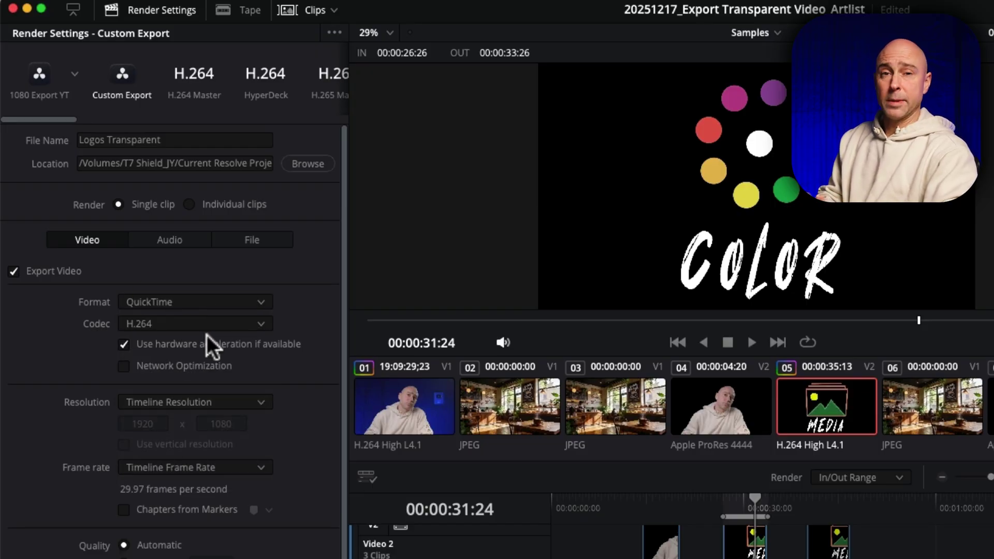
Set the export codec to Apple ProRes with the type Apple ProRes 4444.
click(179, 325)
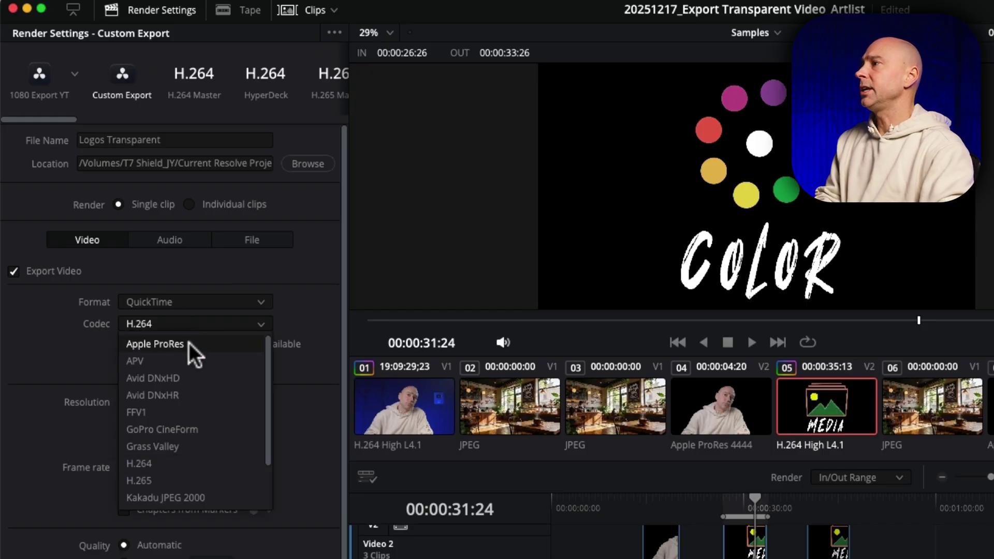
click(177, 344)
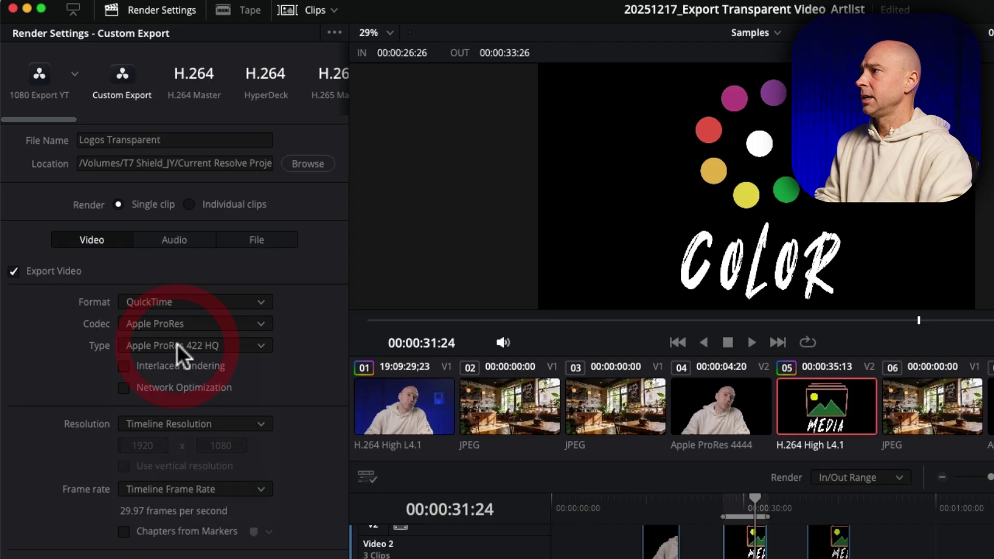
click(157, 343)
click(156, 344)
click(160, 351)
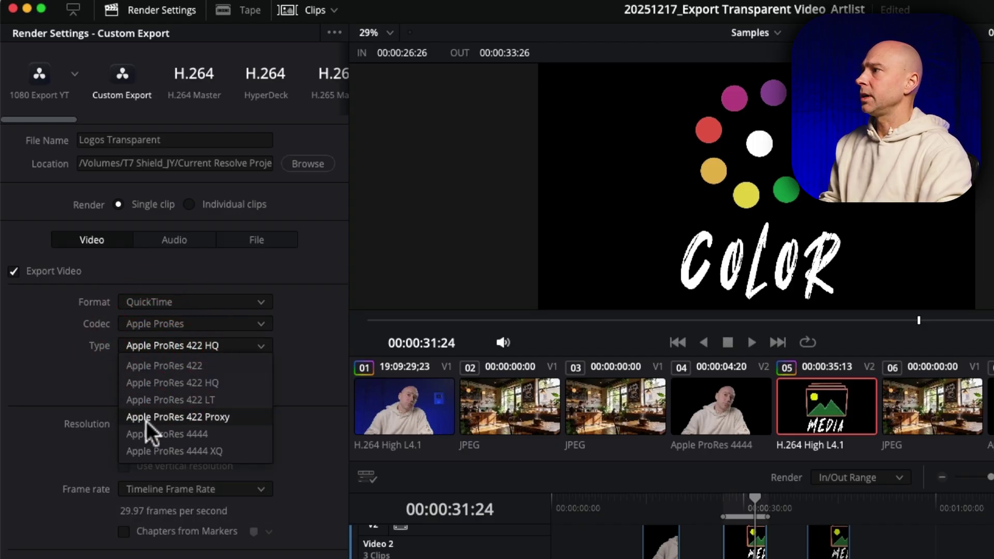
click(200, 435)
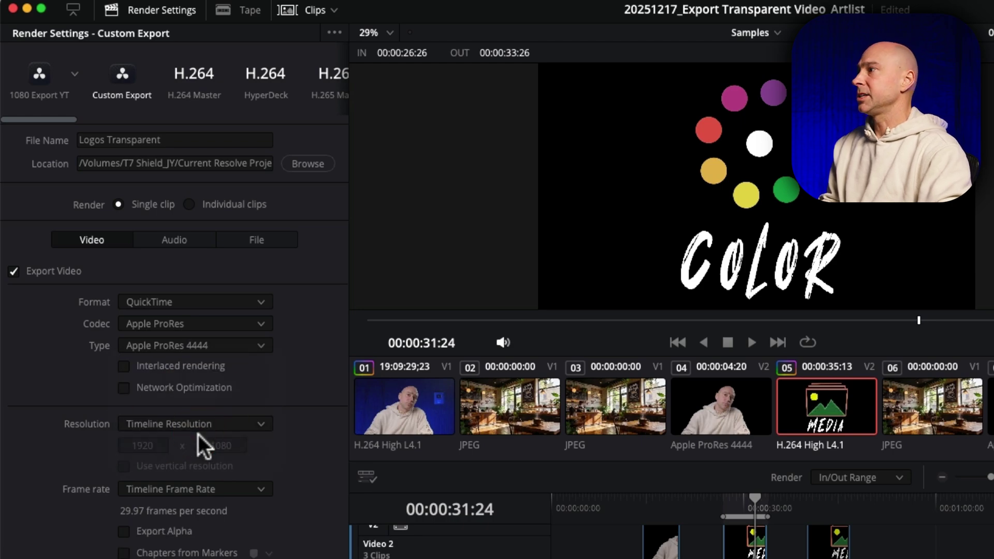
Enable Export Alpha and set the ProRes type to Apple ProRes 4444 XQ.
click(85, 491)
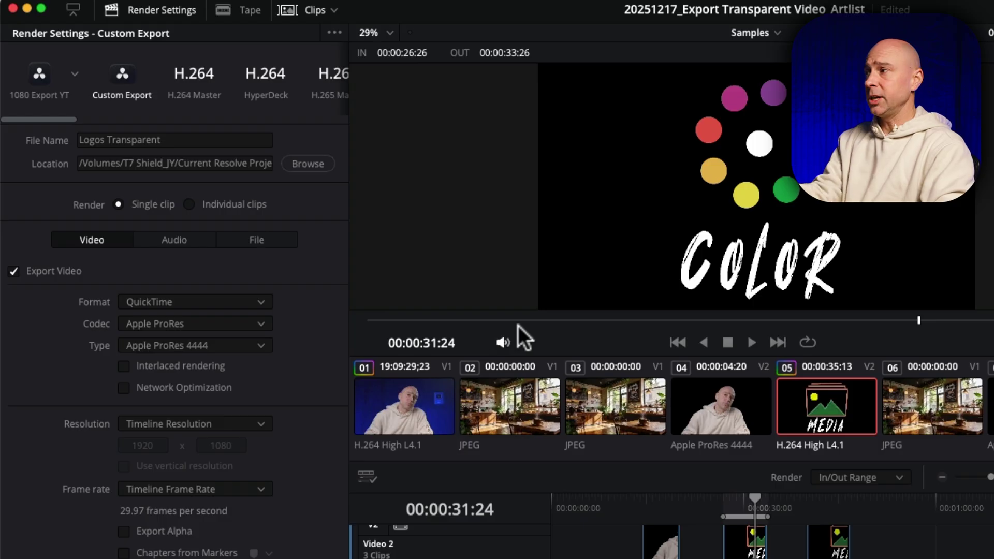
click(170, 528)
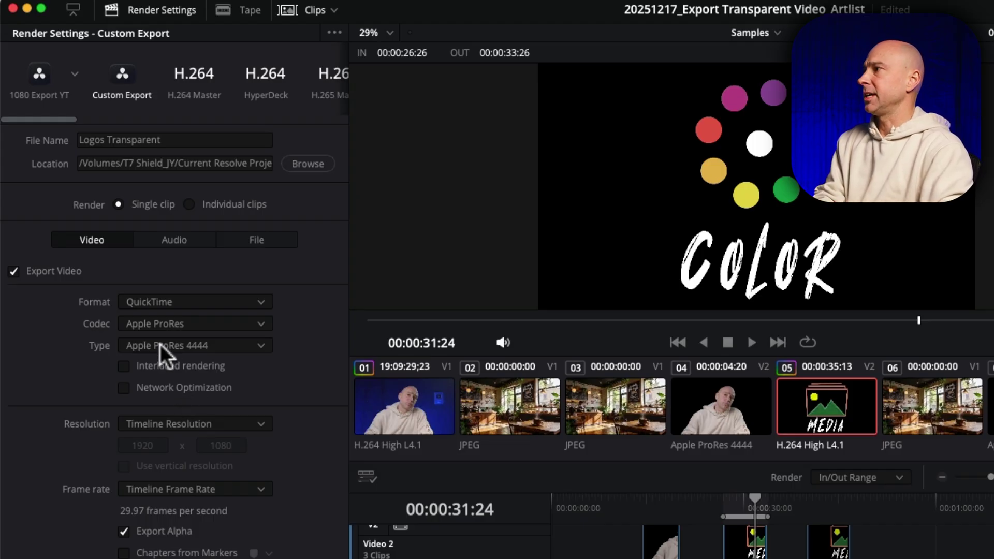
click(216, 344)
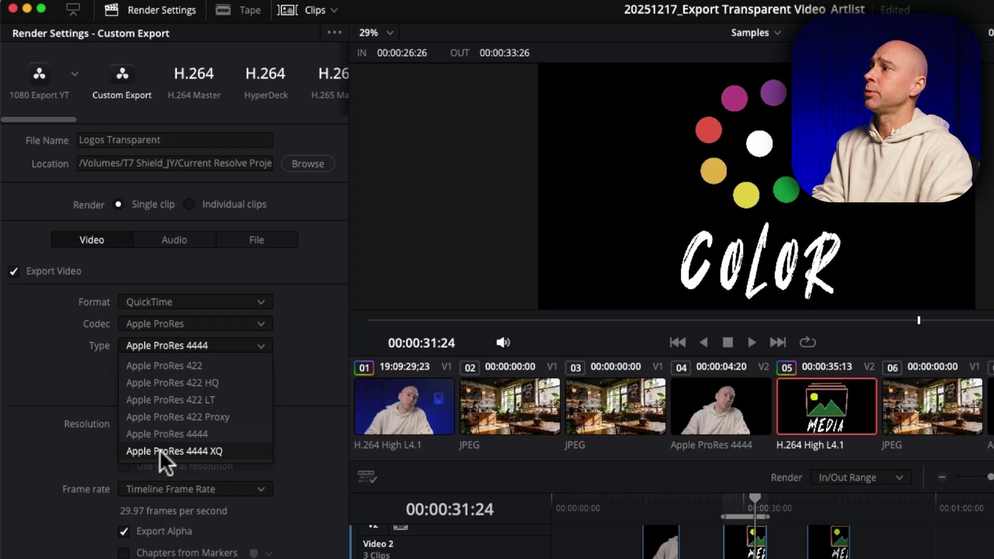
click(216, 451)
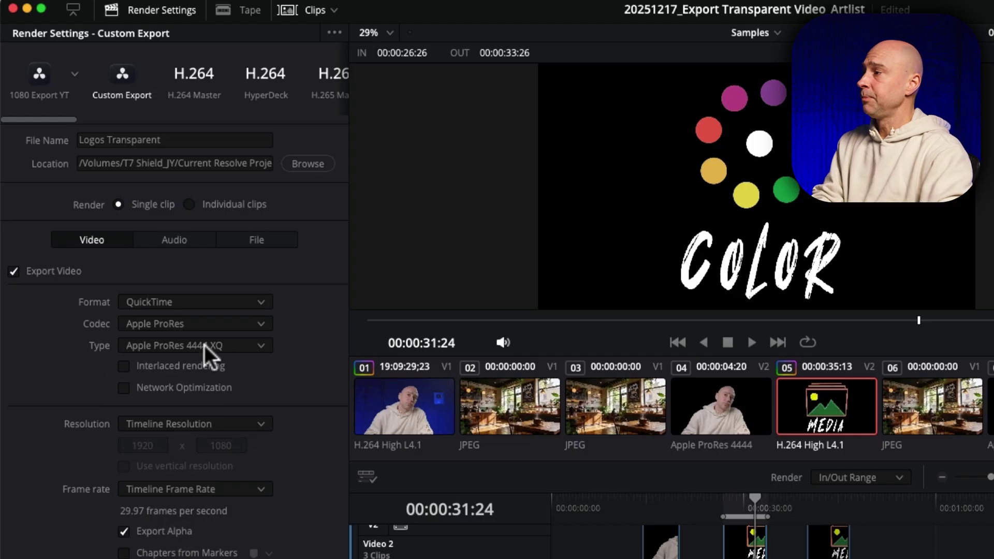
Try the Avid DNxHR codec and the GoPro CineForm codec with type RGB 16-bit and Export Alpha enabled.
click(182, 324)
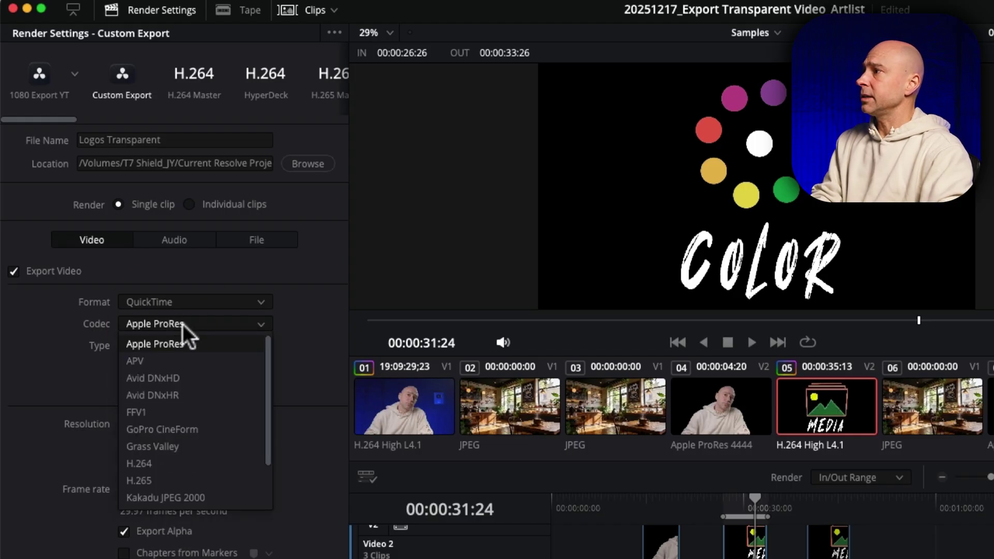
click(196, 395)
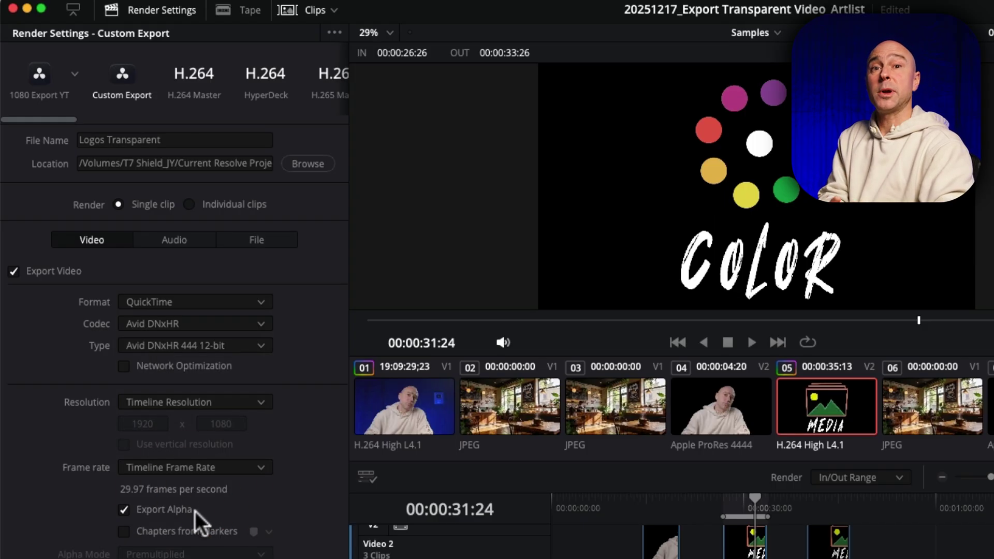
click(186, 324)
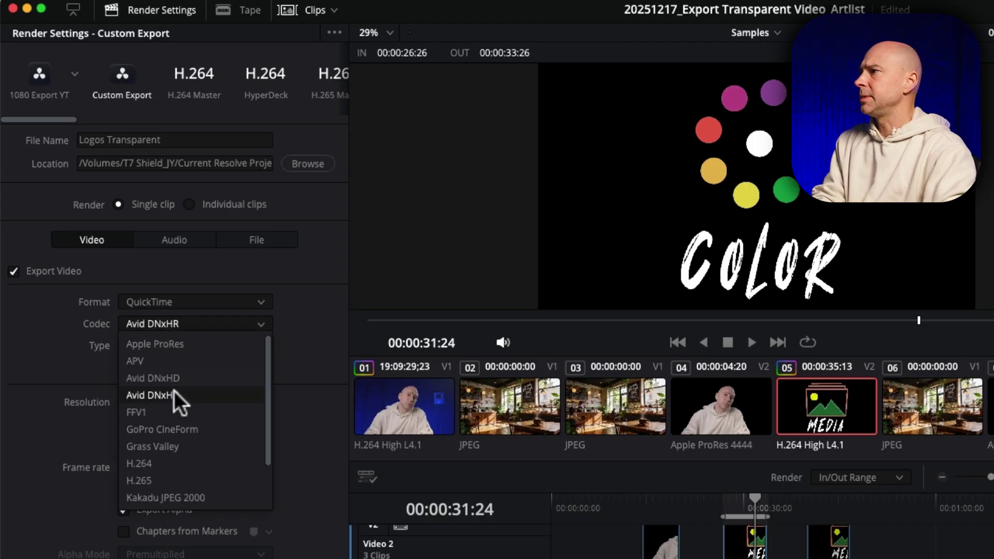
click(178, 430)
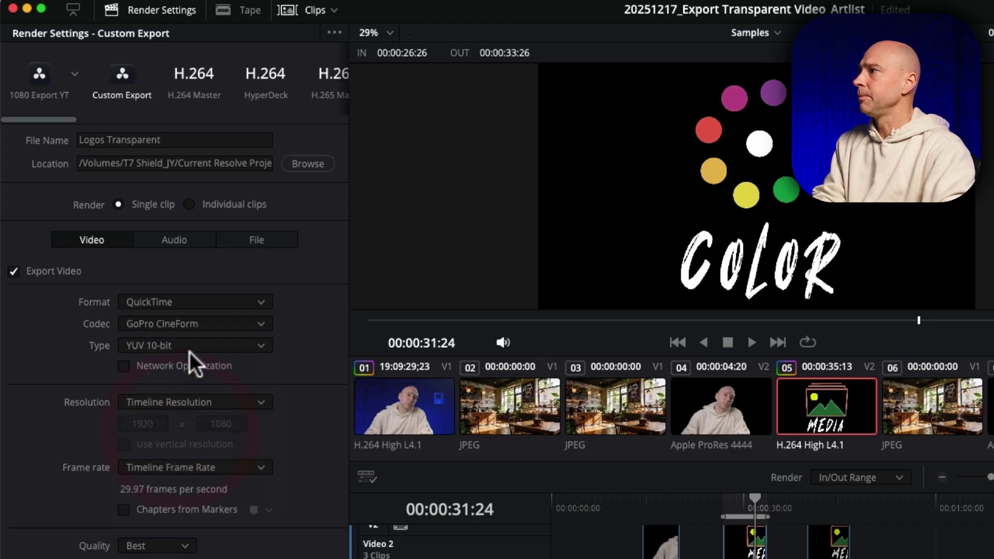
click(161, 346)
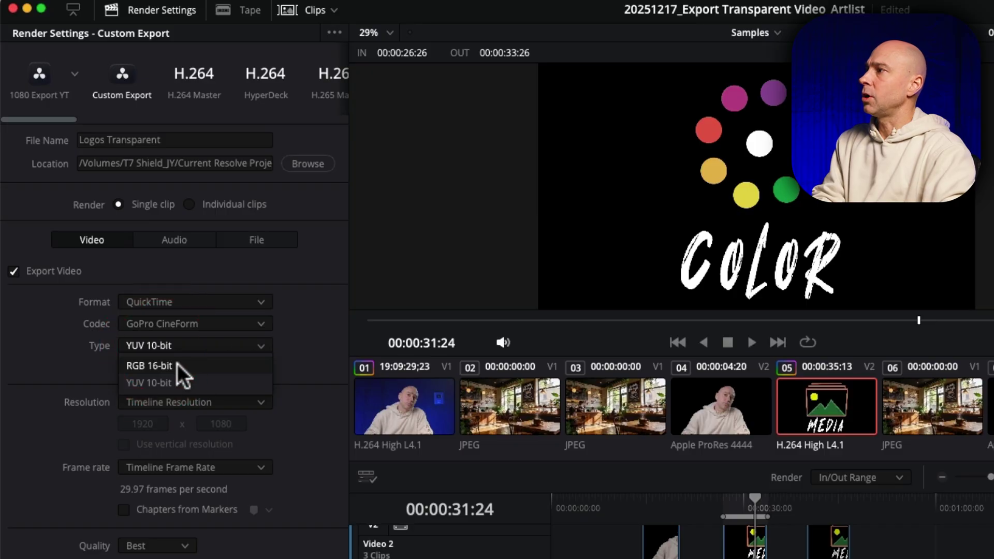
click(178, 363)
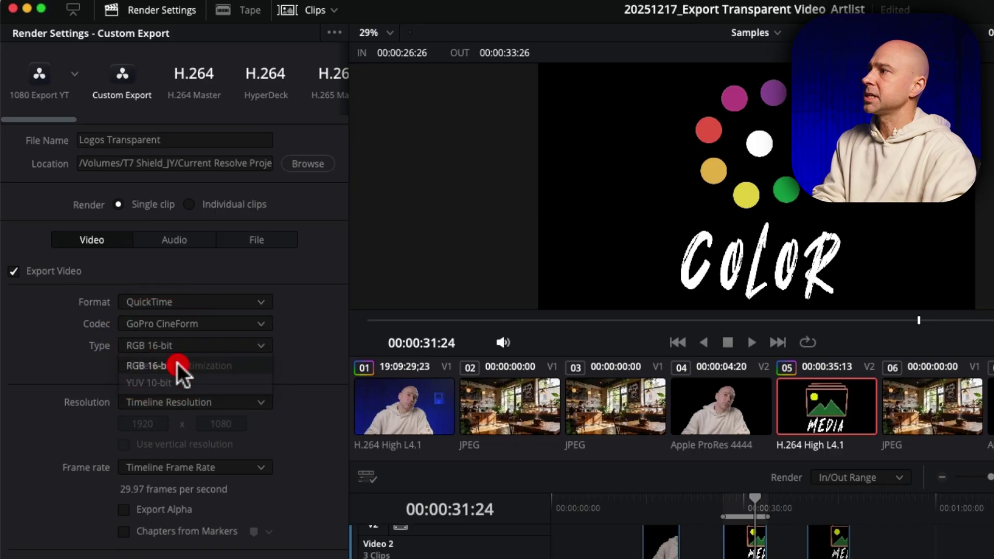
click(153, 509)
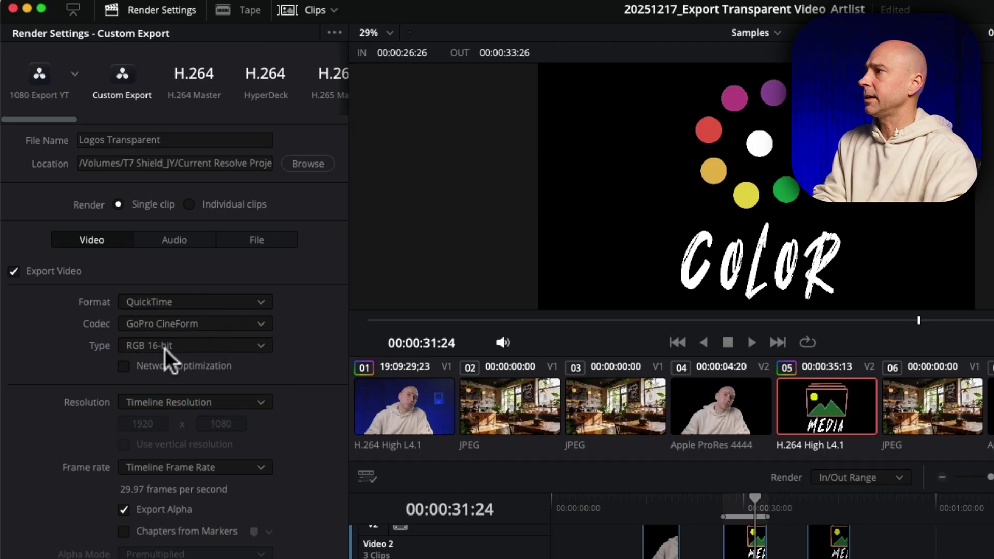
Try the H.265 codec with Export Alpha enabled for the QuickTime export.
click(166, 324)
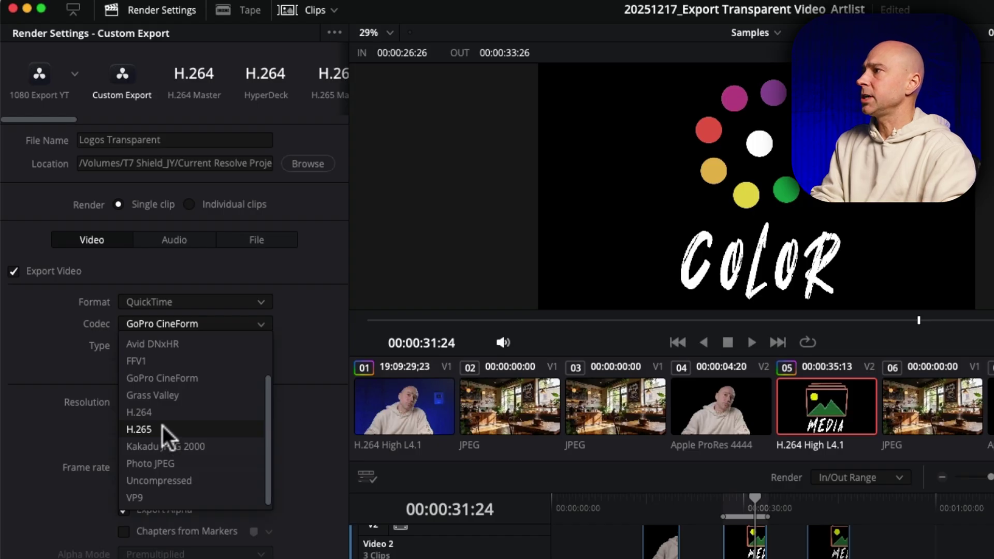
click(163, 427)
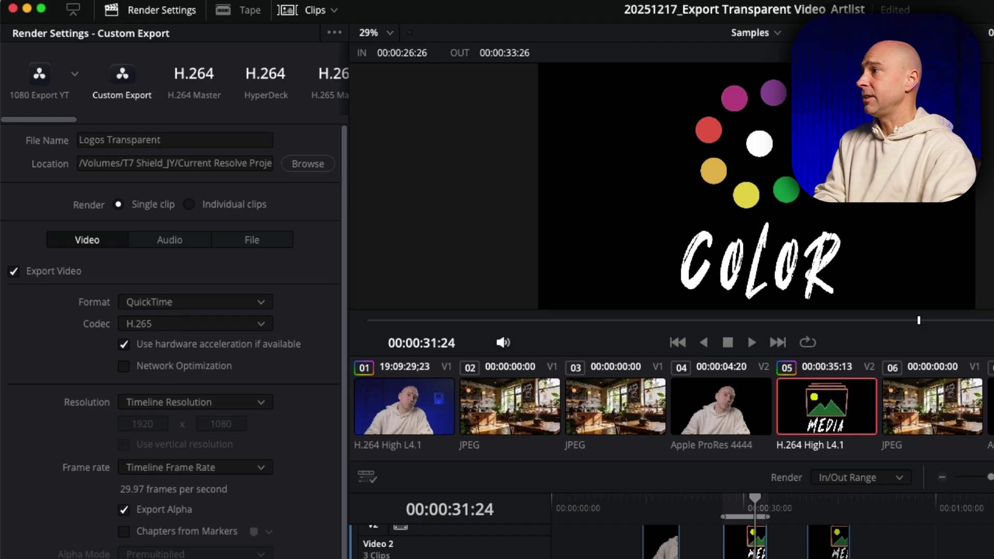
click(171, 510)
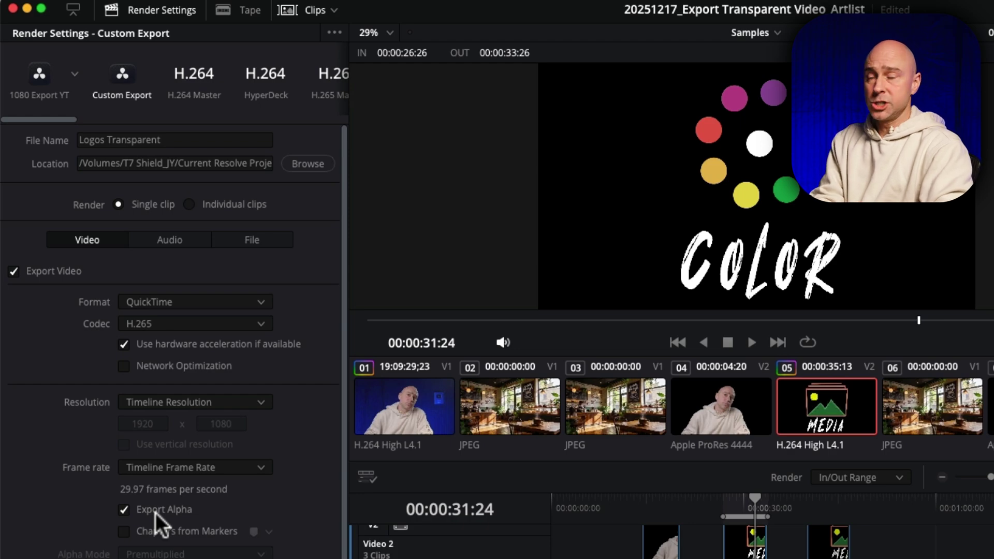
Set the export codec to Apple ProRes with type Apple ProRes 4444 and enable Export Alpha.
click(157, 325)
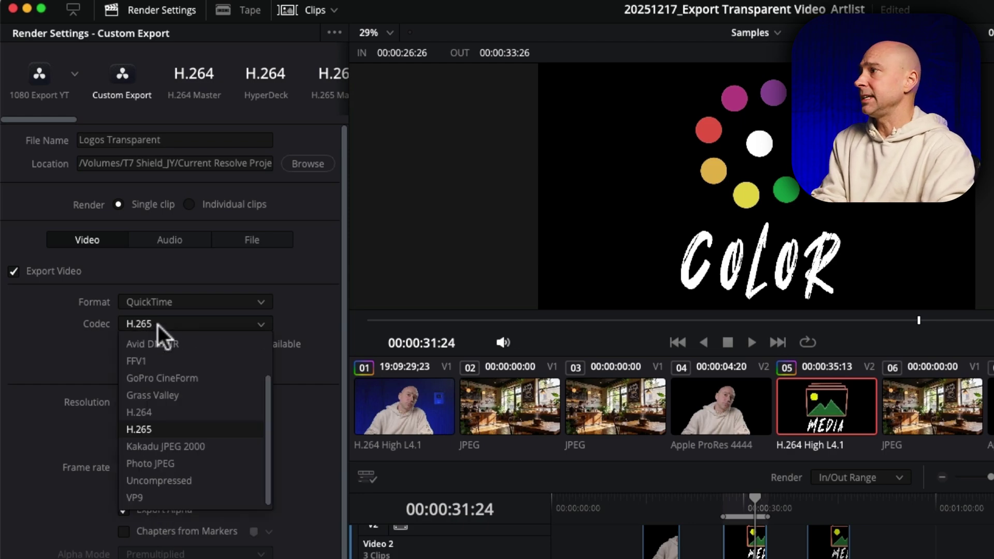
click(155, 344)
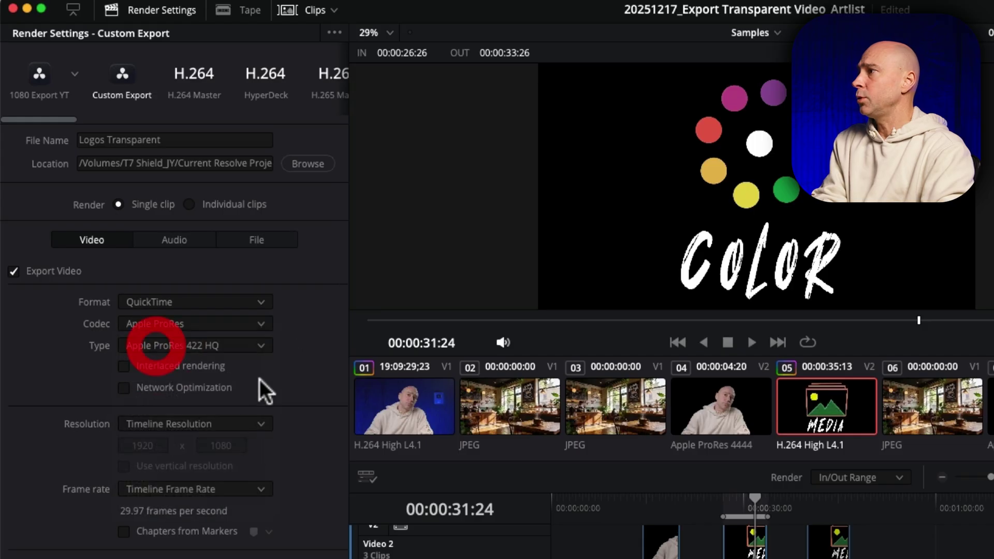
click(217, 346)
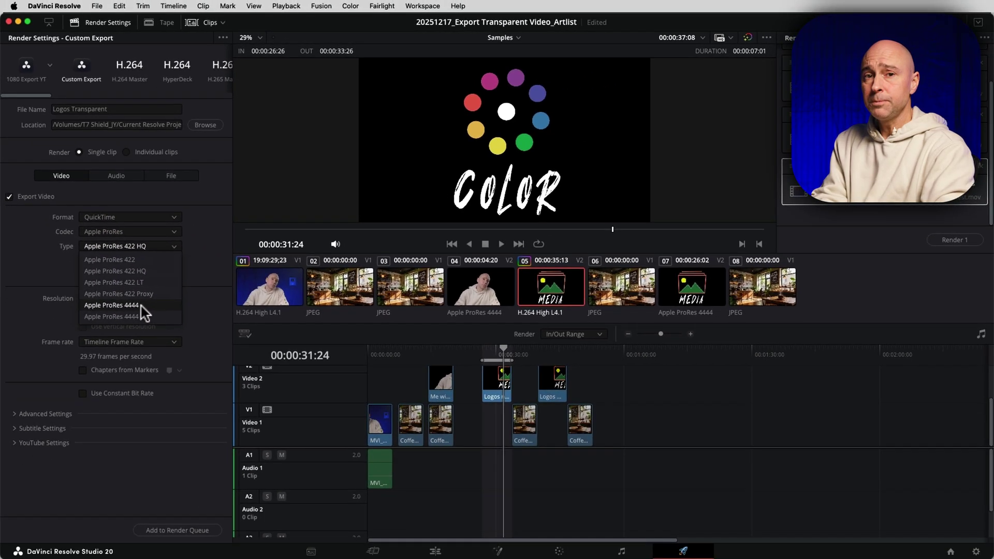
click(141, 306)
click(105, 371)
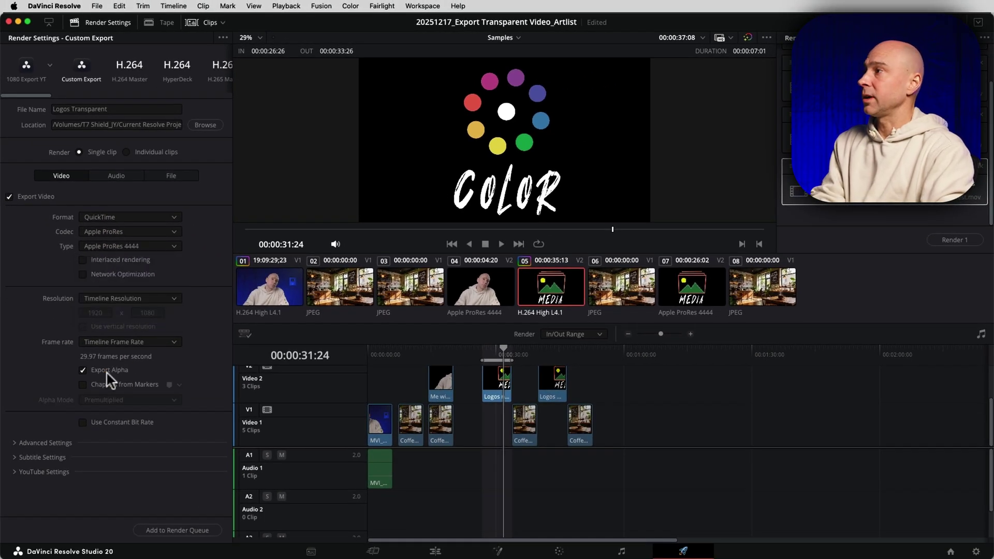
Add the Logos Transparent export to the render queue and render it.
click(178, 530)
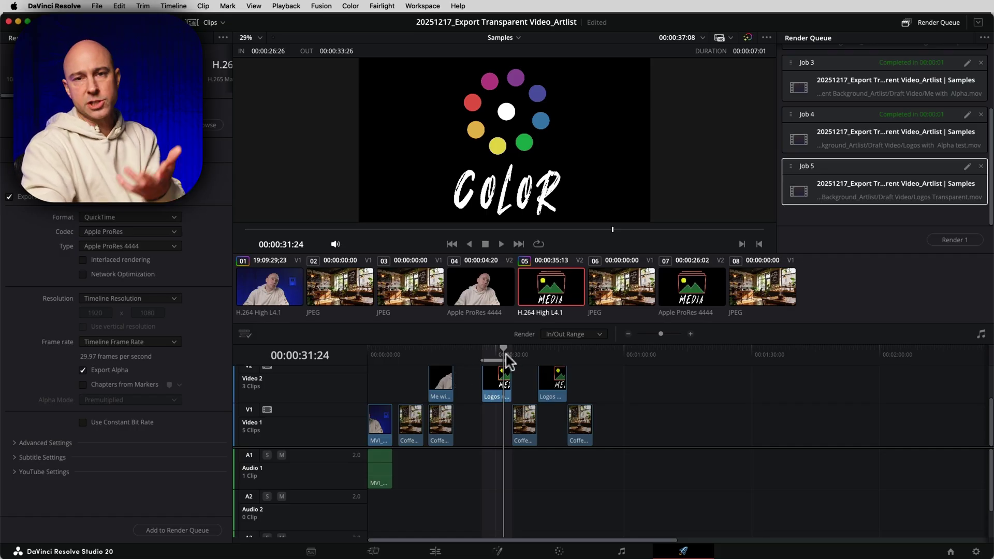
click(956, 239)
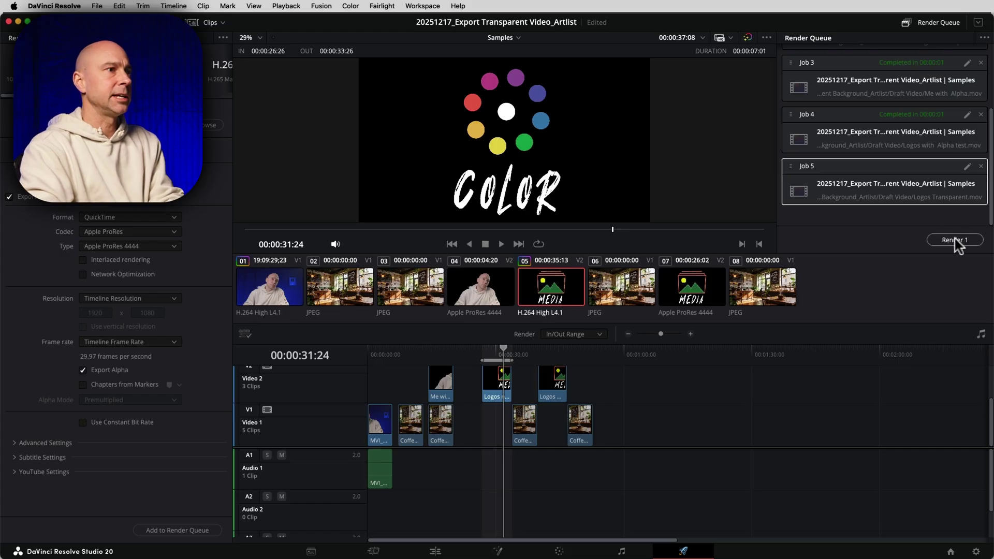
Place the rendered Logos Transparent.mov on Video 2 above Coffee Shop.jpg on the Edit page and play it back.
click(436, 552)
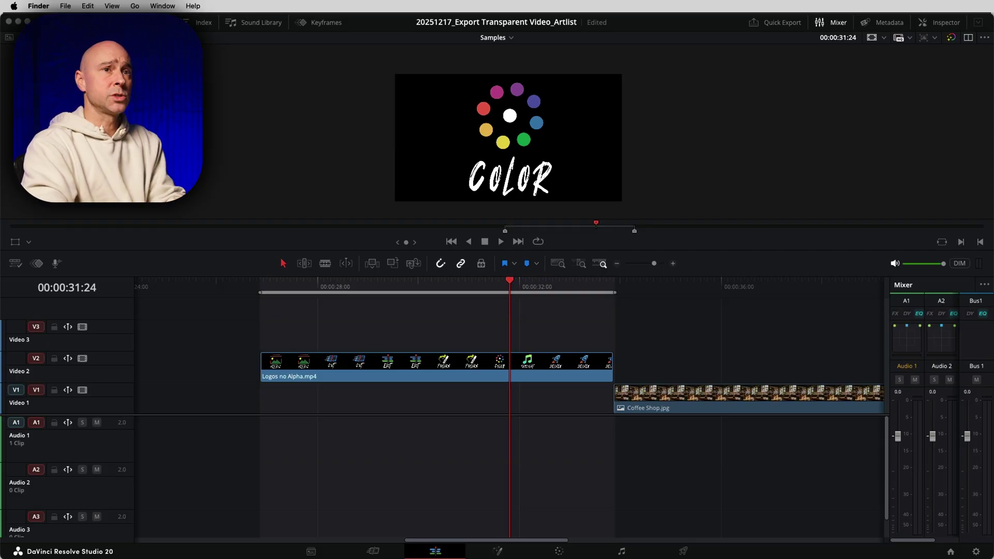
drag(991, 270, 616, 372)
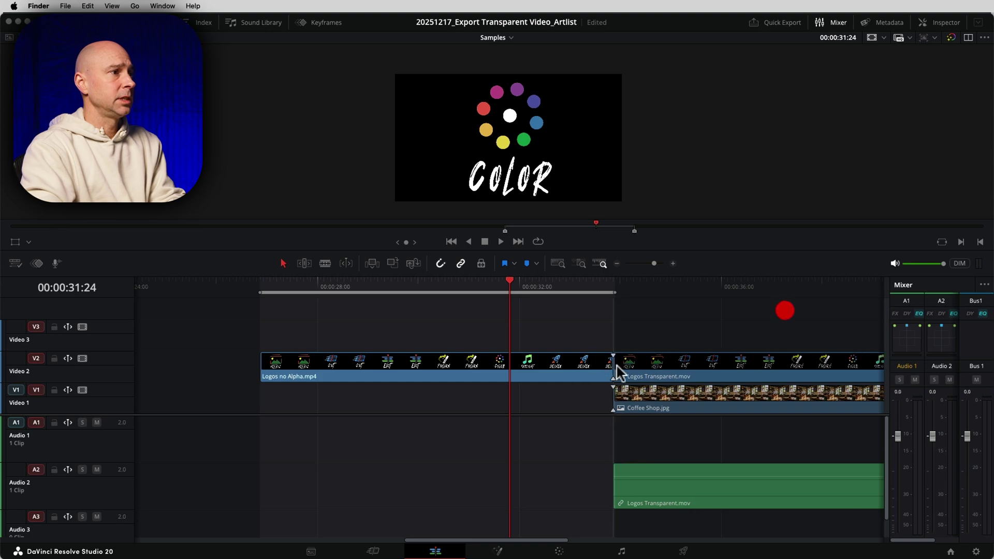
click(680, 293)
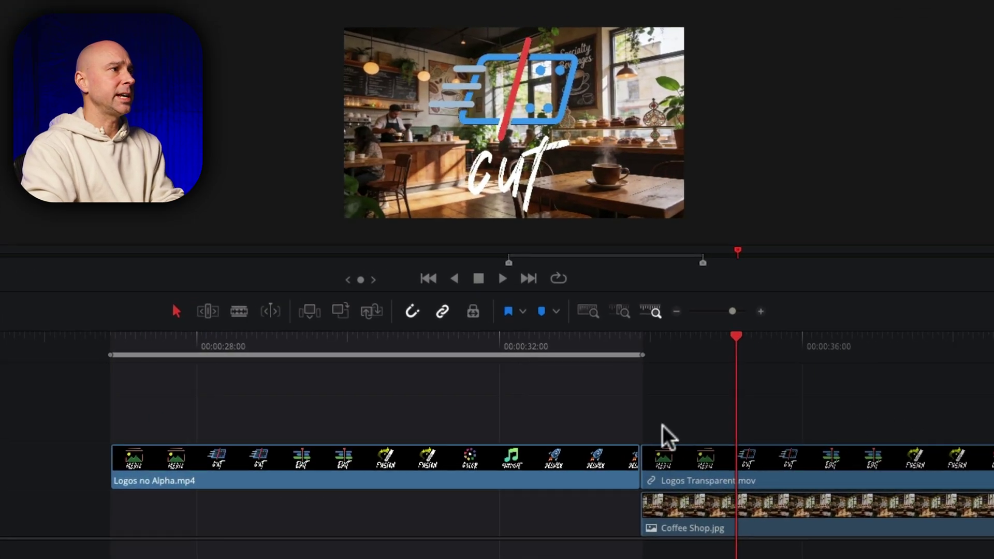
scroll(743, 426, right, 10)
key(space)
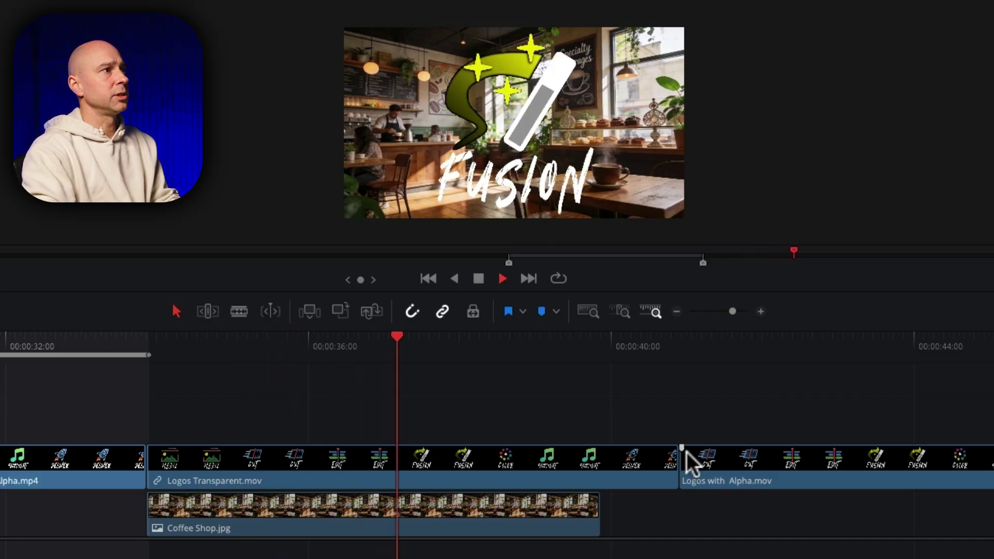
key(space)
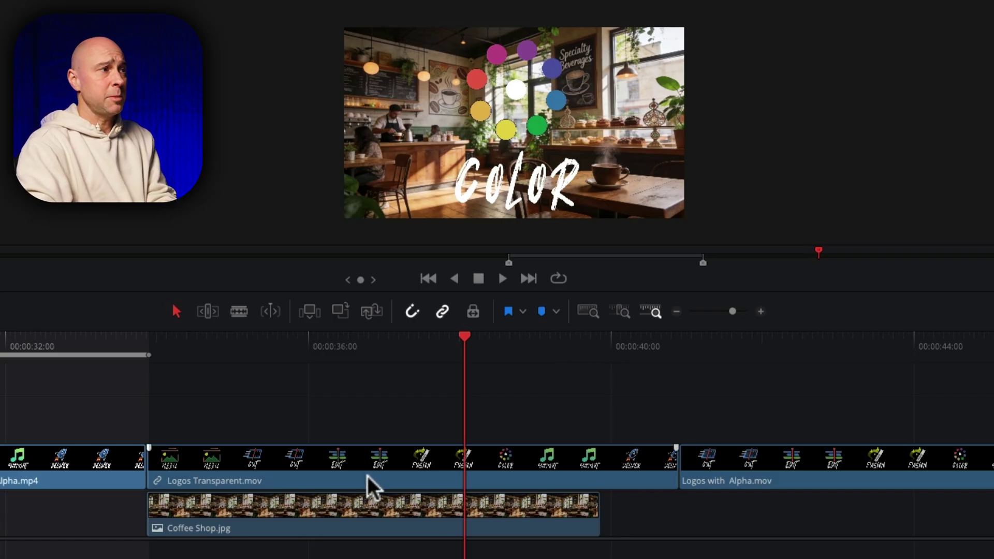
Set the zoom of the Logos Transparent.mov clip to 0.620.
click(355, 464)
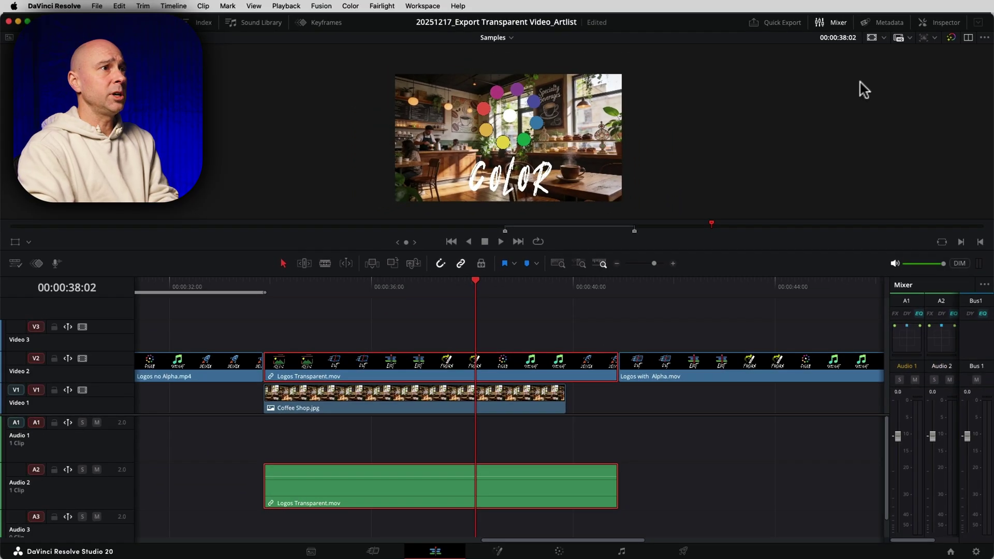
click(940, 23)
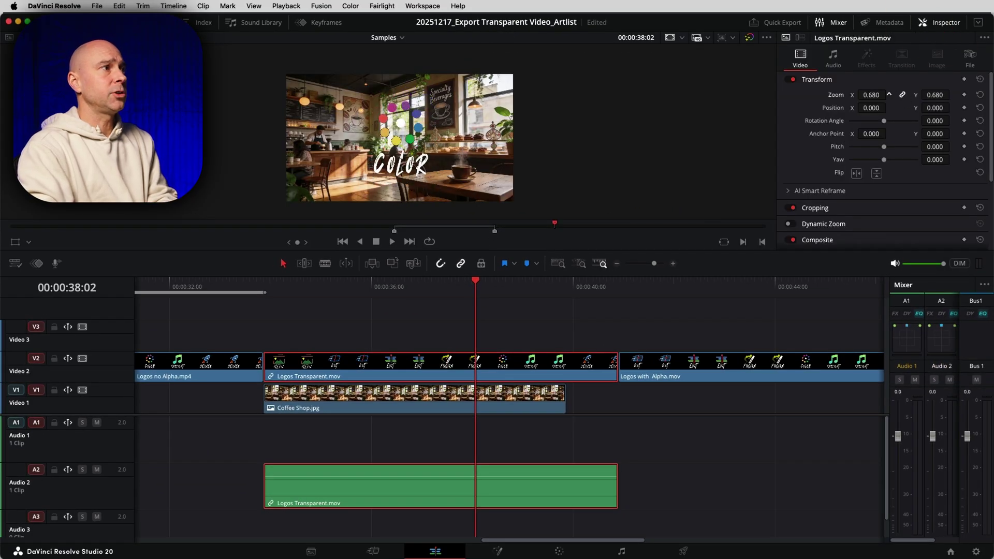
drag(881, 95, 875, 95)
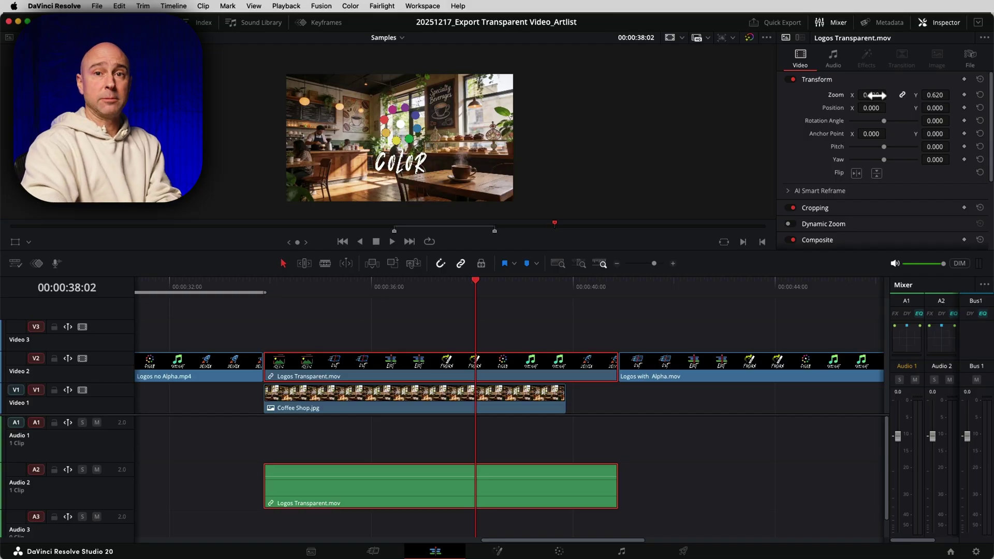
Play the MVI_1602.MP4 clip from the start of the timeline and view the first Coffee Shop.jpg clip in an enlarged viewer.
scroll(286, 348, left, 10)
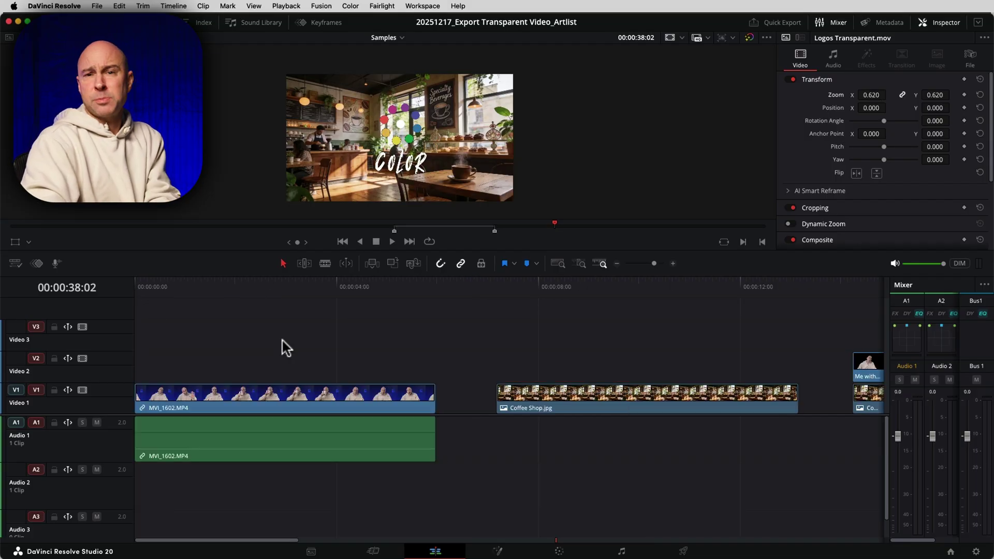
click(172, 285)
drag(325, 254, 329, 310)
click(157, 345)
key(Home)
key(space)
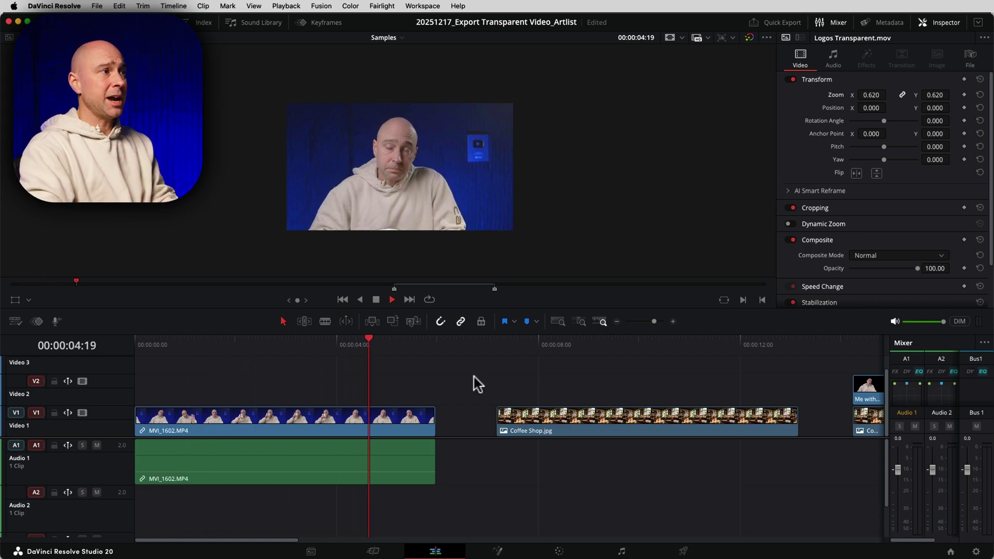
key(space)
click(597, 342)
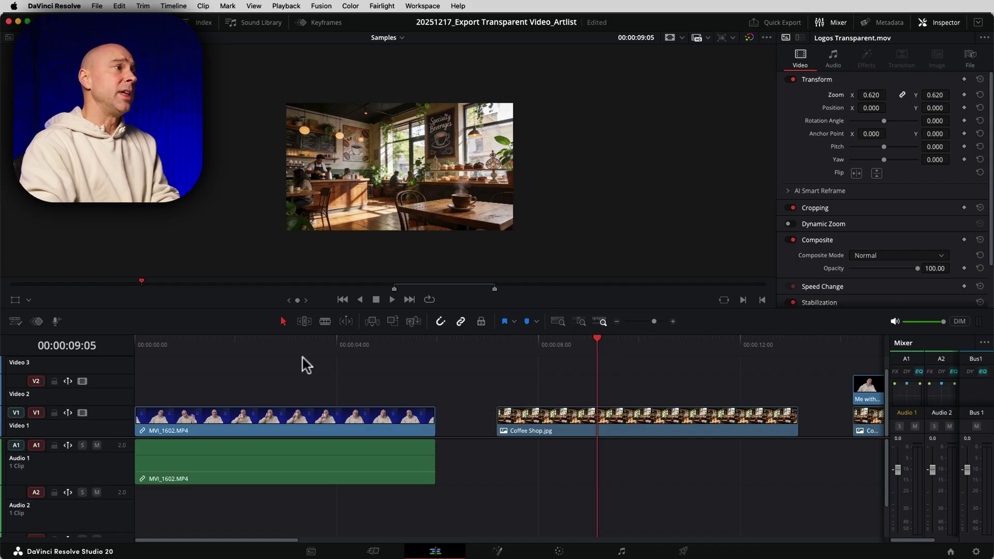
Bring MVI_1602.MP4 into the Color page at 00:00:02:21, show its AI Magic Mask settings and enable node 01.
click(271, 345)
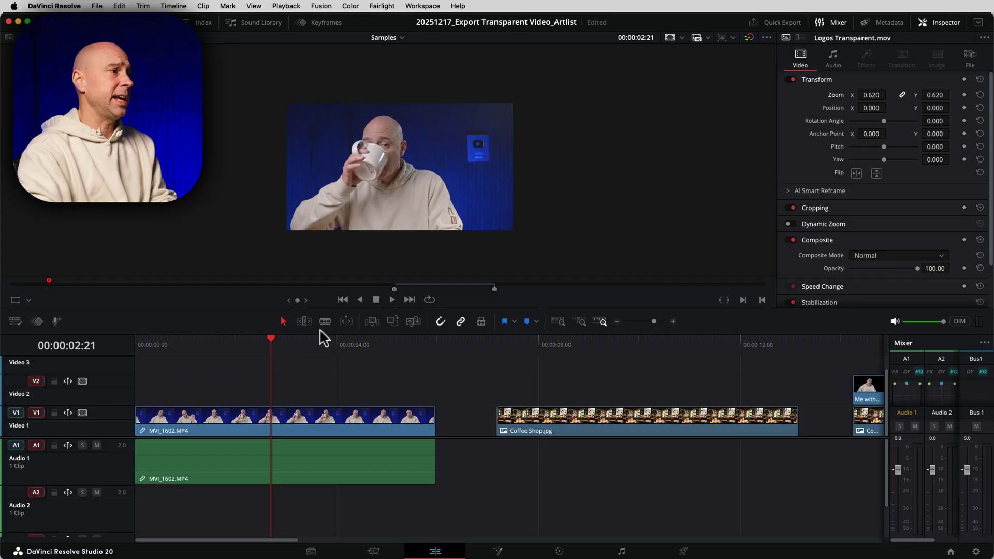
click(559, 551)
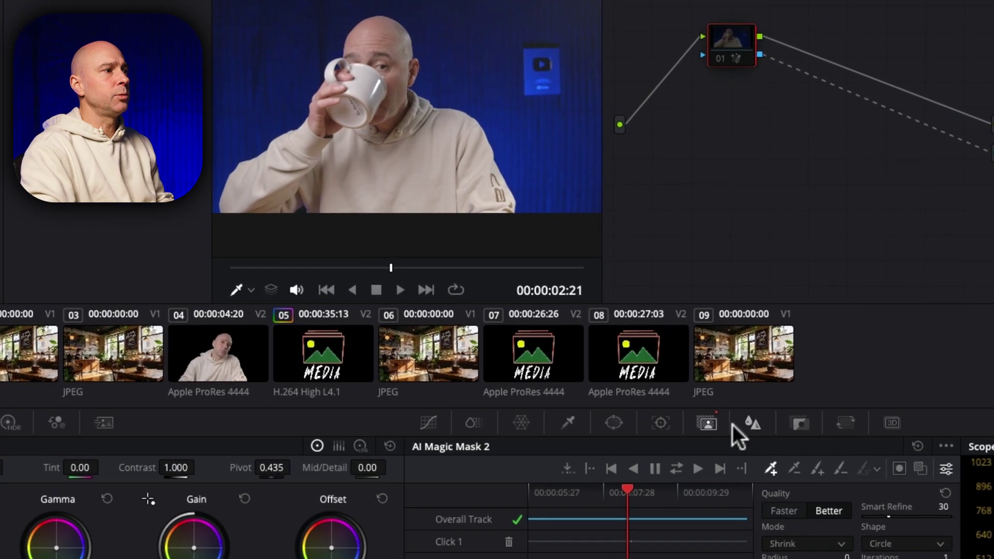
click(707, 424)
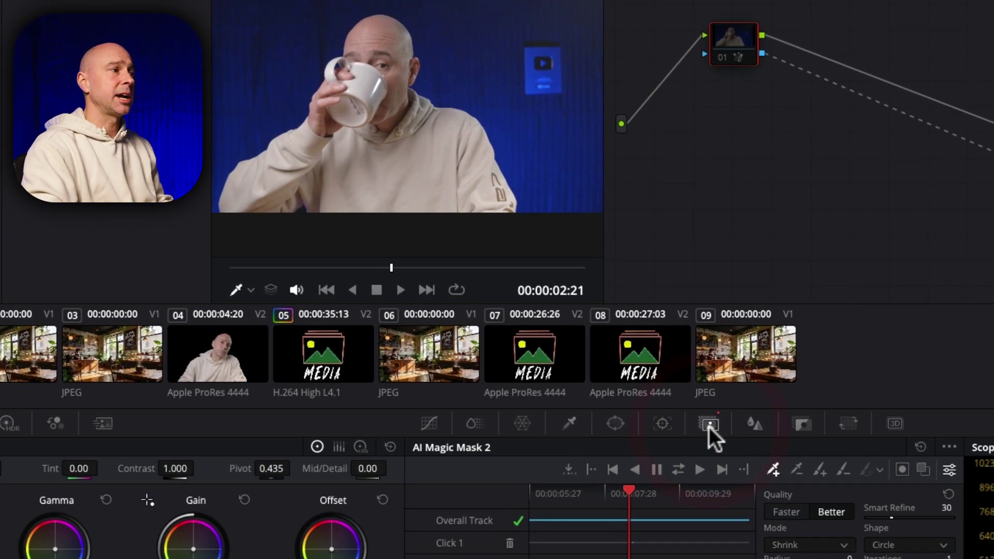
click(771, 475)
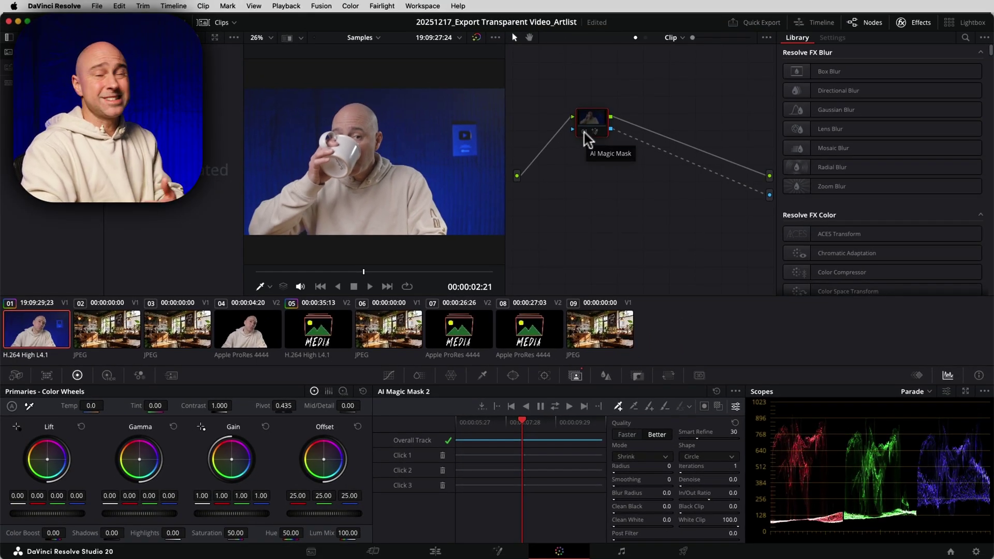
click(585, 136)
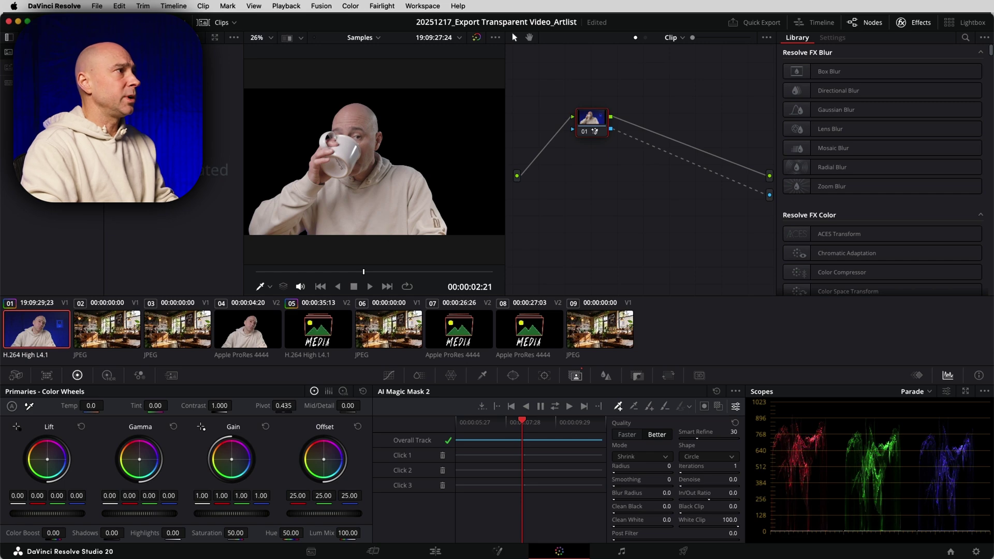
Enlarge the viewer and examine the node graph's Add Alpha Output option and alpha connection for the masked clip.
key(alt+f)
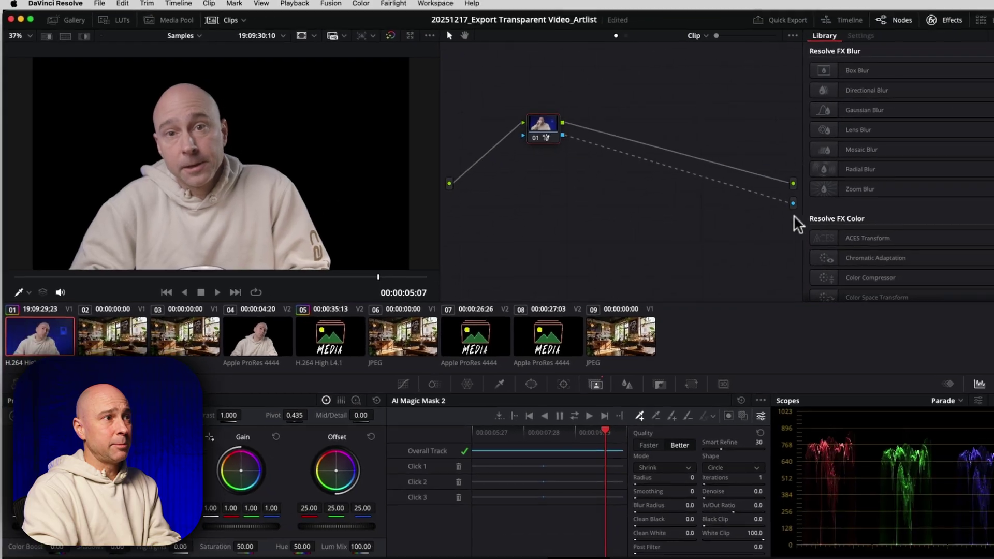
right_click(895, 208)
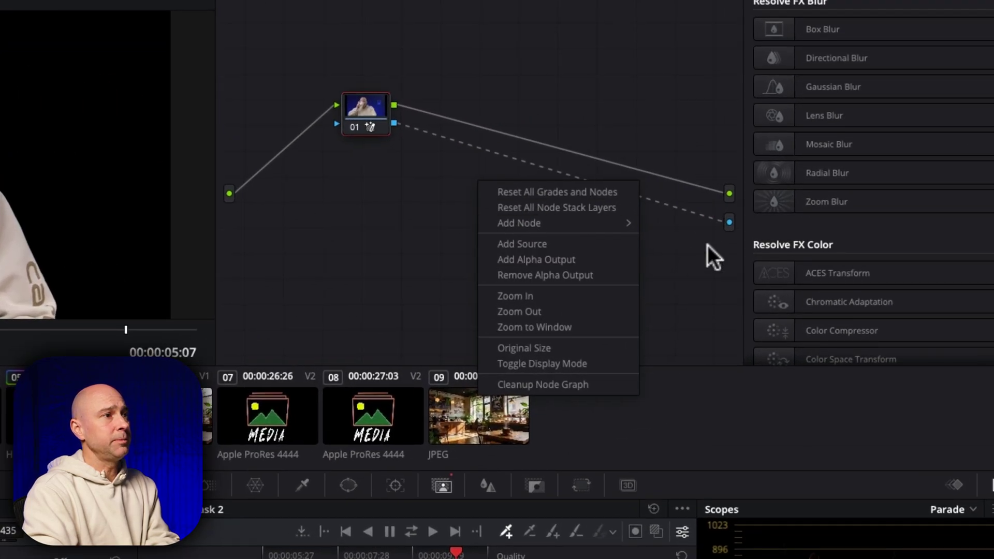
click(727, 234)
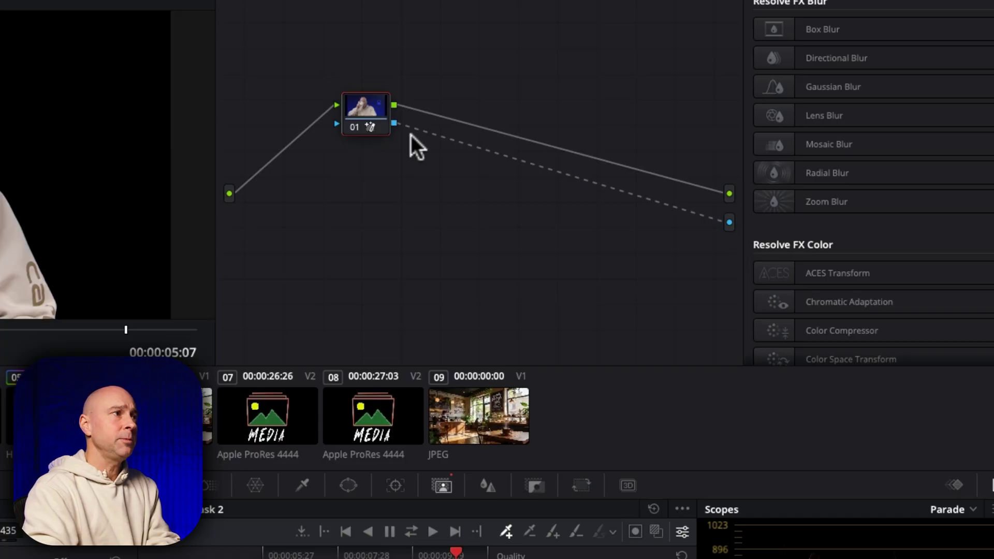
Disconnect and reconnect node 01's alpha output to compare the mask, and view MVI_1602.MP4 at 00:00:03:26 on the Deliver page.
click(728, 220)
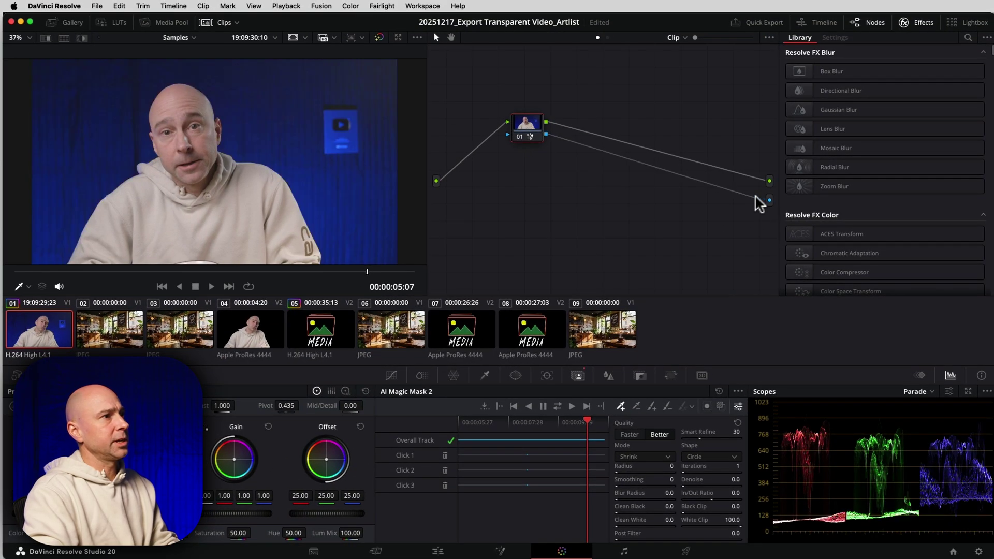
click(756, 197)
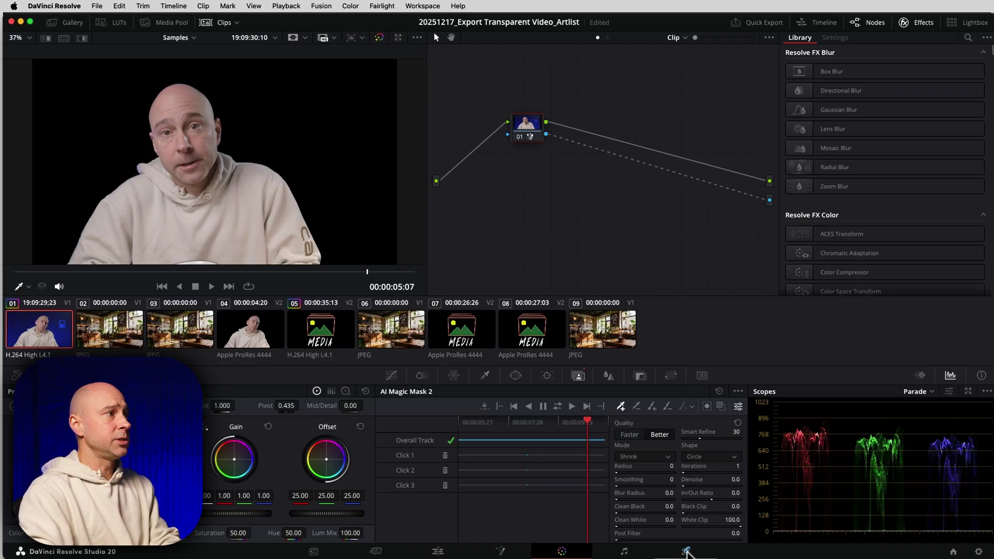
click(686, 552)
click(389, 351)
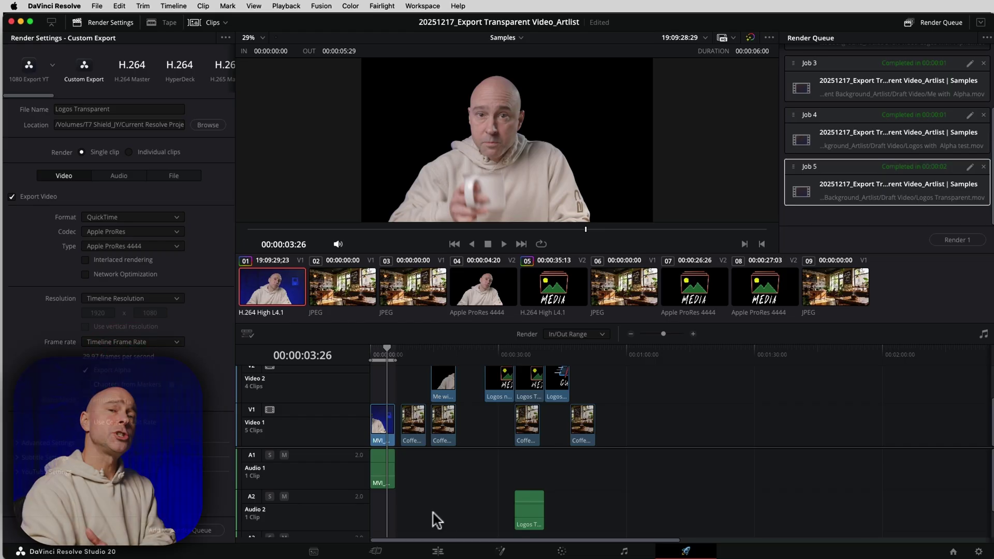
Return to the Edit page and play Me with Alpha.mov over Coffee Shop.jpg from 00:00:14:07.
click(439, 552)
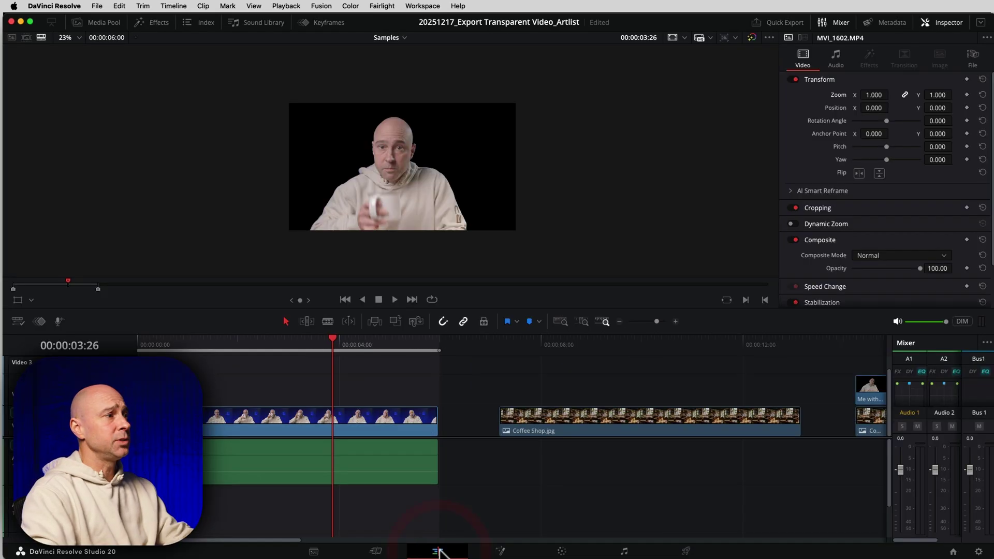
scroll(518, 481, right, 10)
click(402, 343)
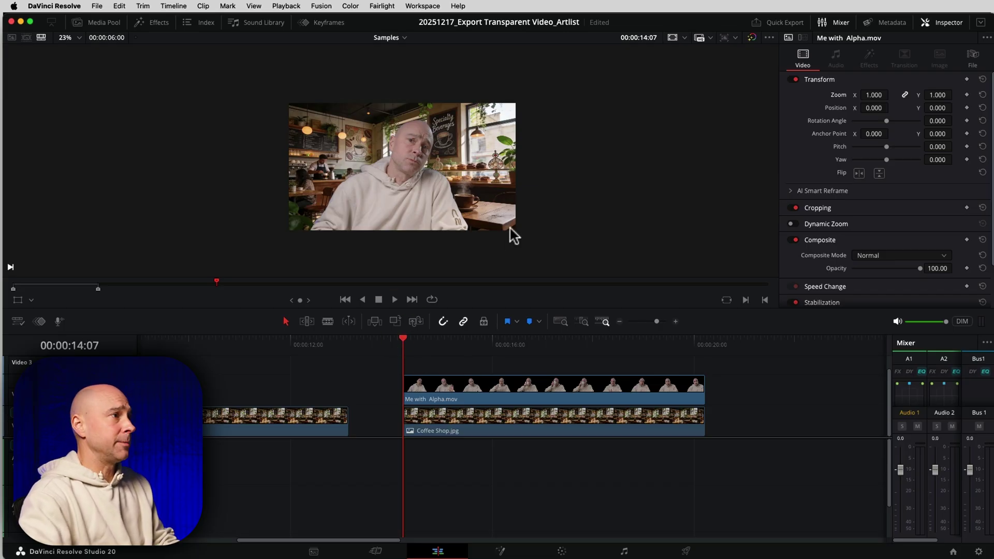
key(space)
scroll(352, 164, up, 3)
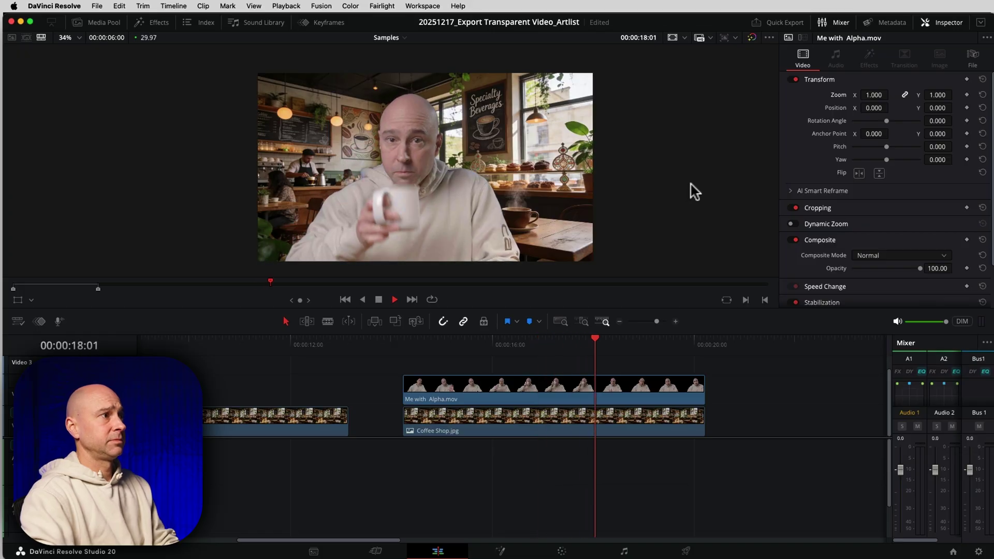
key(space)
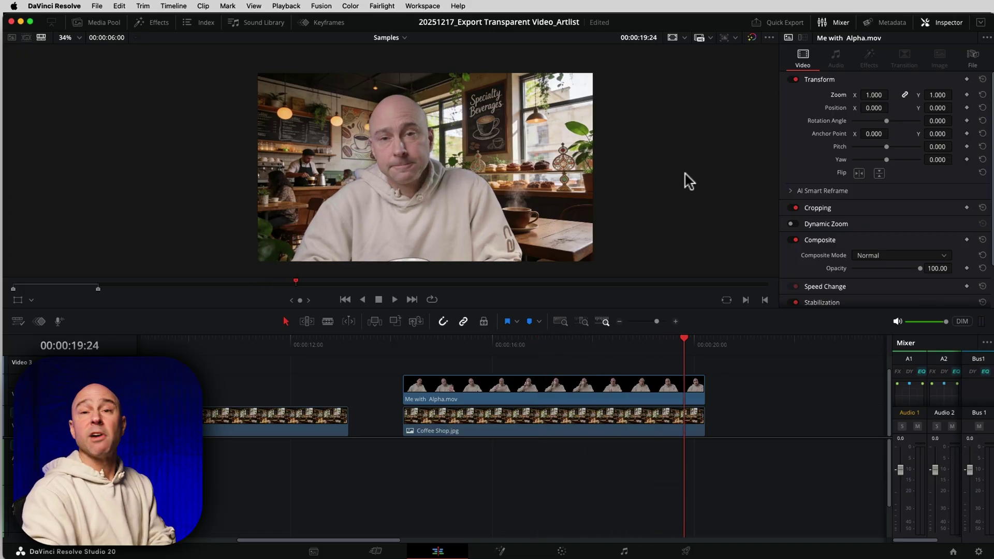
click(528, 386)
click(507, 344)
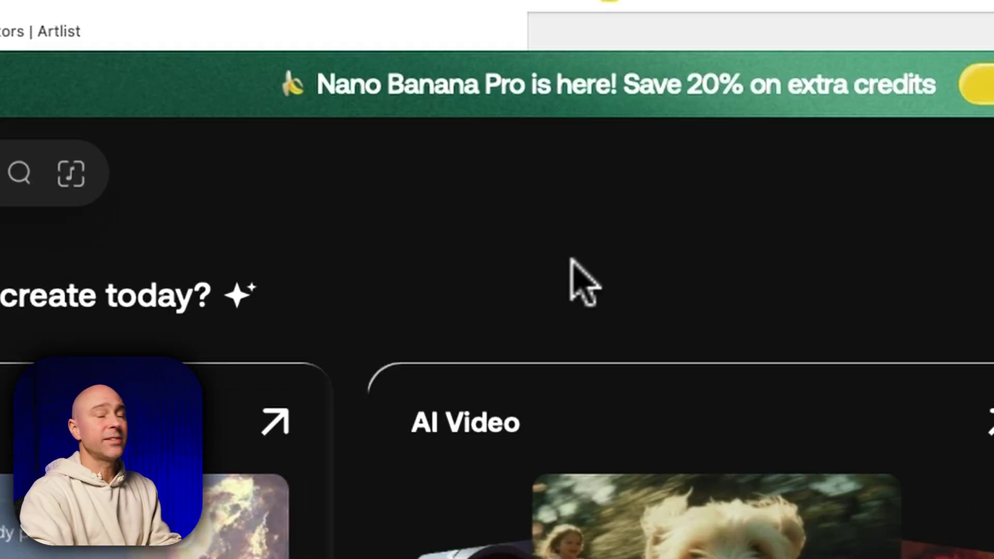
Switch to the Artlist website, open the AI Image generator and review the coffee shop background prompt.
scroll(543, 348, down, 10)
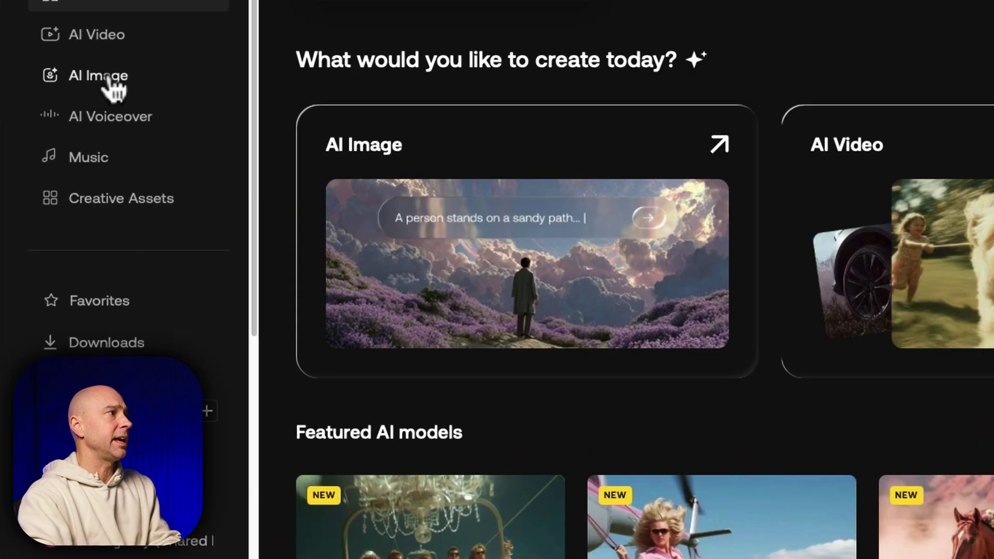
click(65, 169)
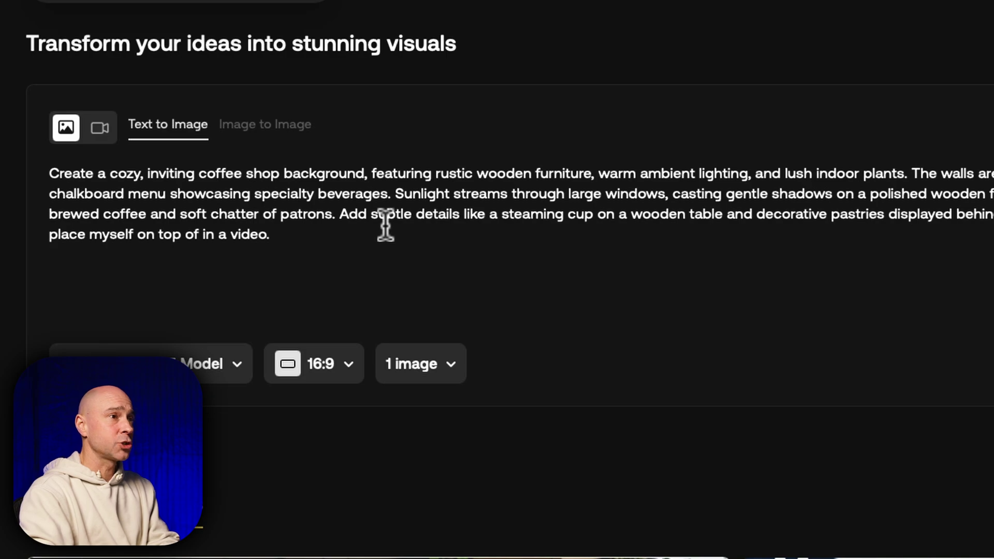
click(880, 155)
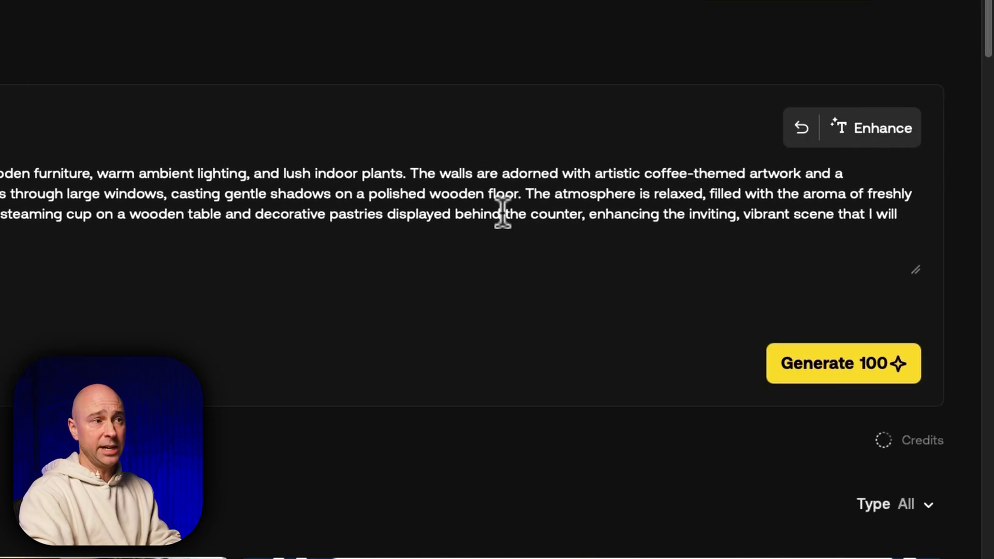
Browse the generated images and videos in My Creations, including the coffee shop background and the logo artwork.
scroll(453, 387, down, 5)
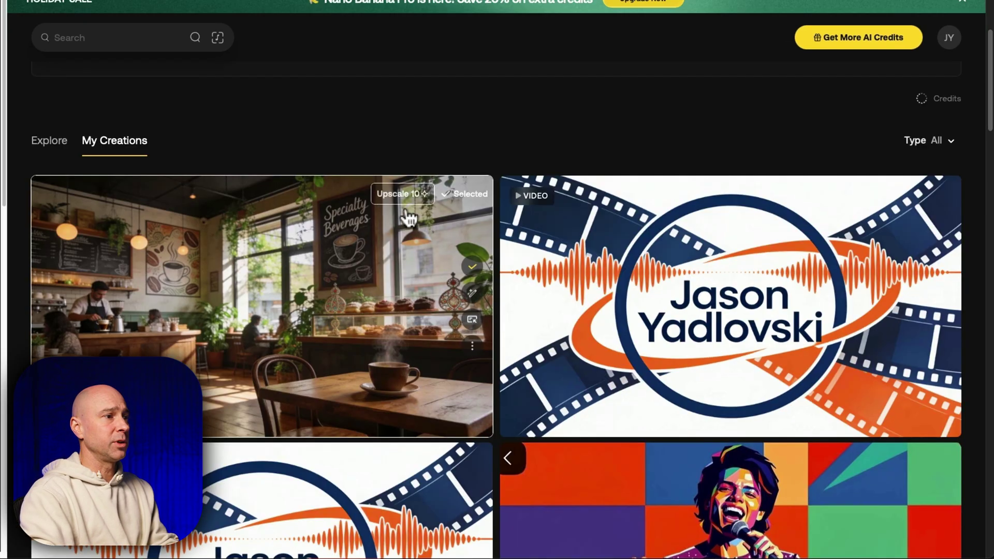
scroll(409, 218, down, 2)
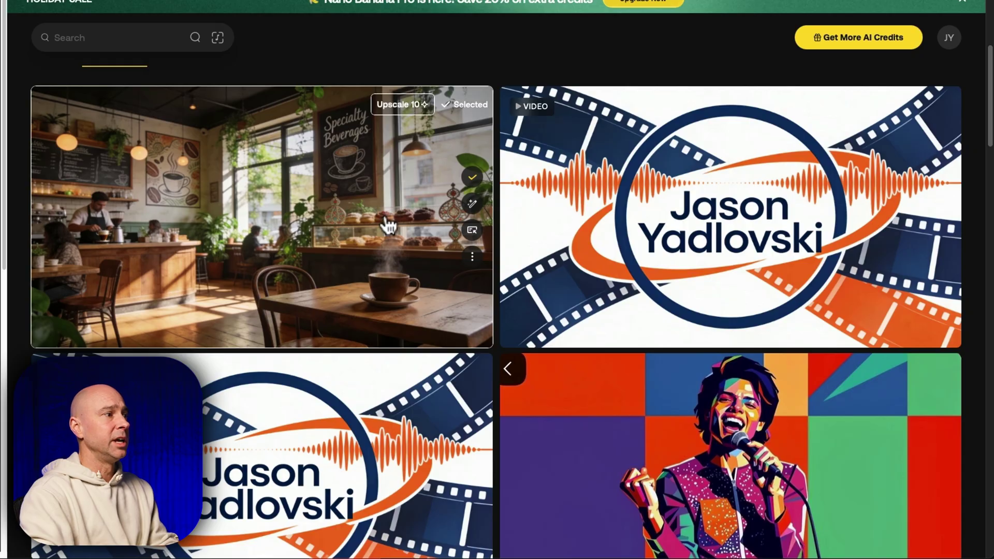
scroll(387, 224, down, 2)
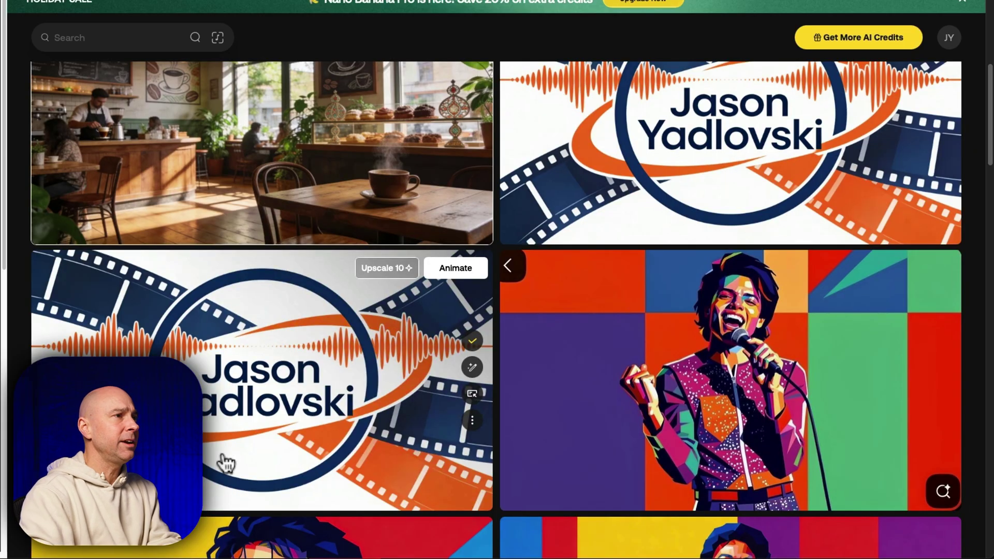
scroll(339, 358, up, 4)
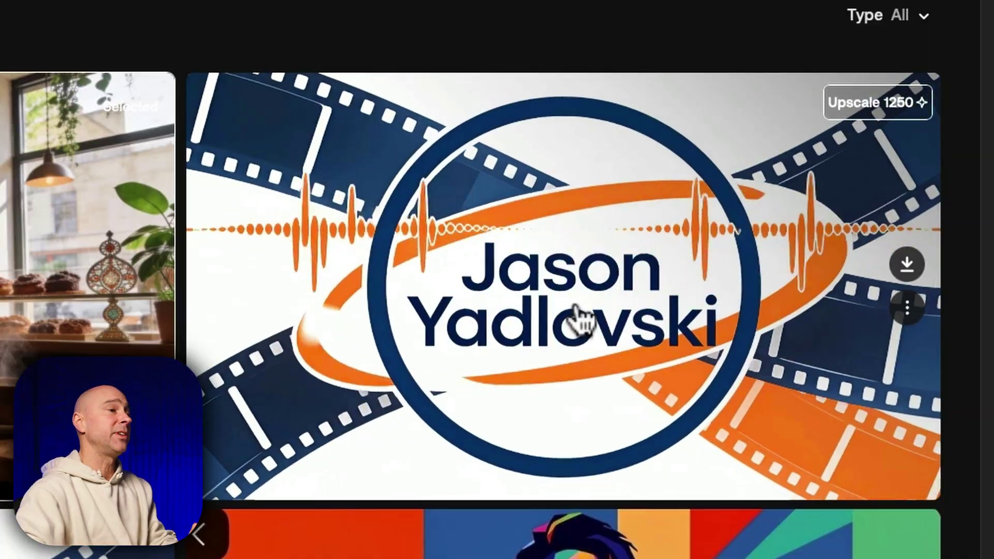
scroll(506, 333, down, 5)
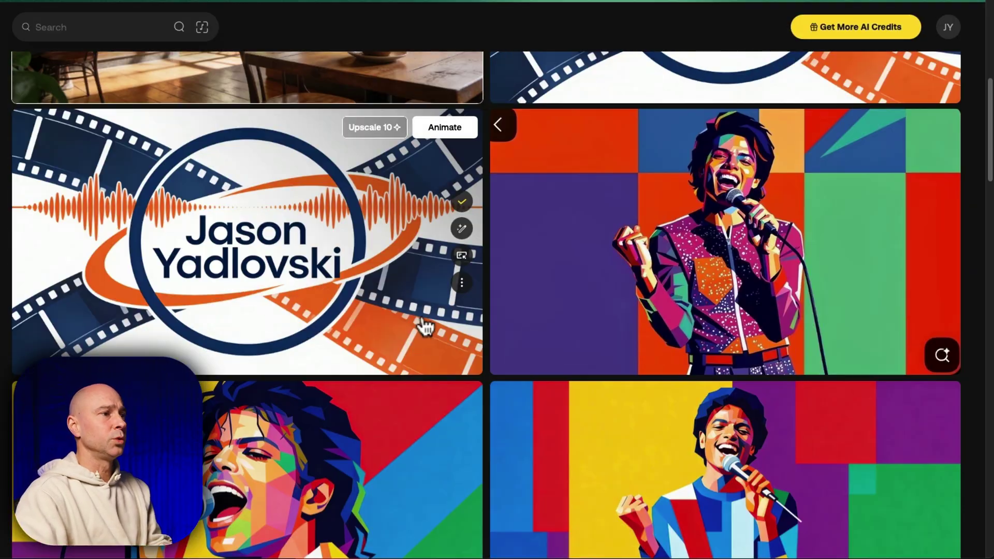
scroll(425, 327, down, 4)
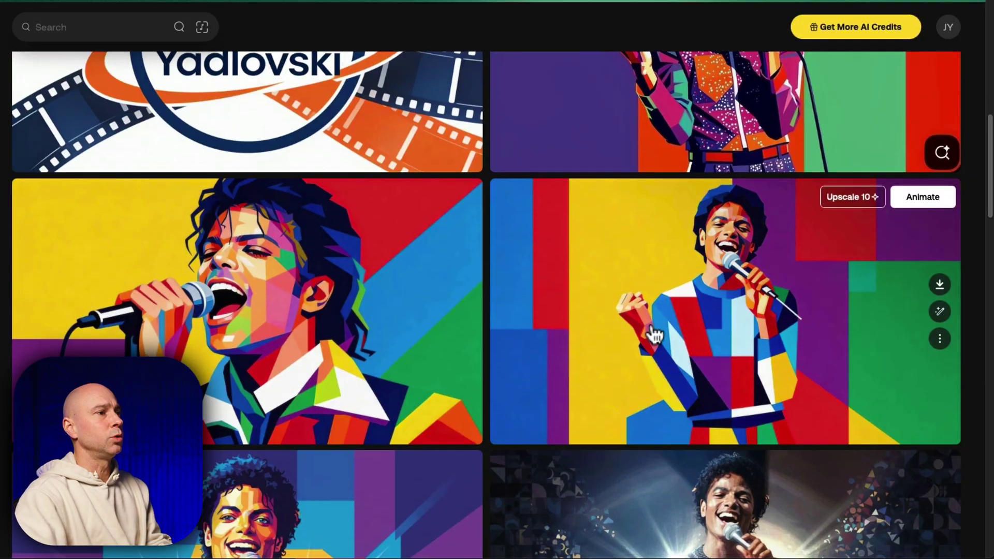
scroll(362, 293, down, 2)
scroll(613, 295, down, 8)
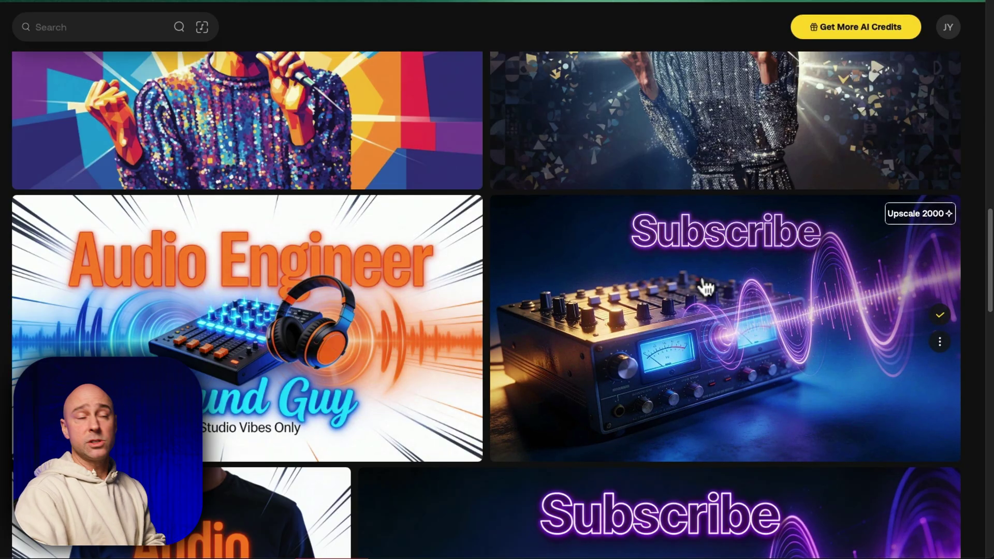
scroll(706, 288, down, 12)
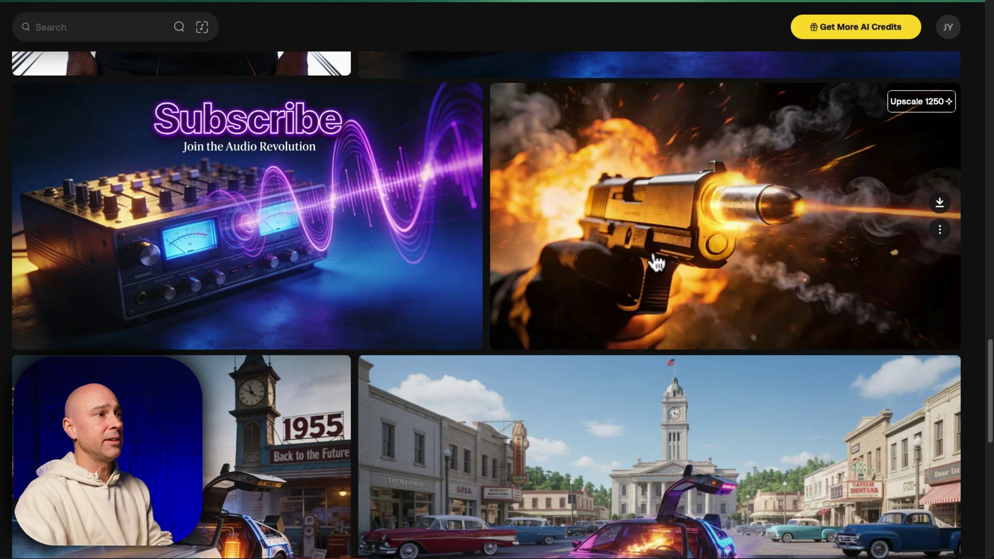
scroll(766, 212, down, 5)
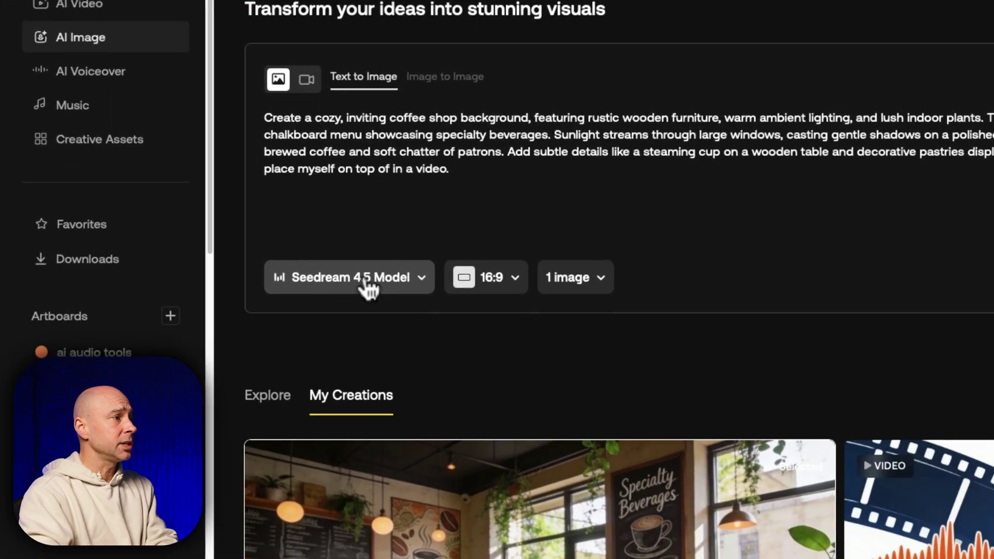
Review the available text-to-image models and view the Image to Image generation mode.
click(242, 328)
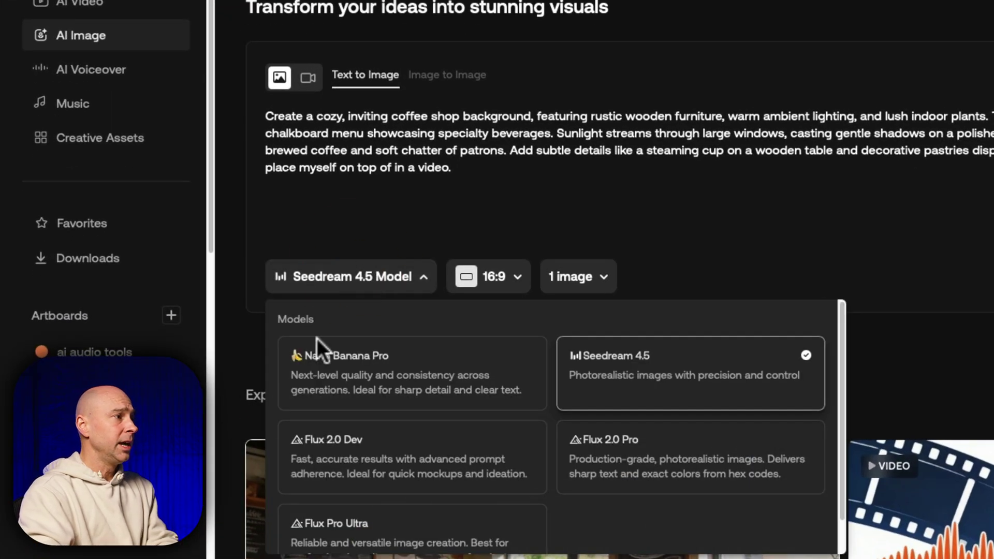
scroll(557, 399, down, 1)
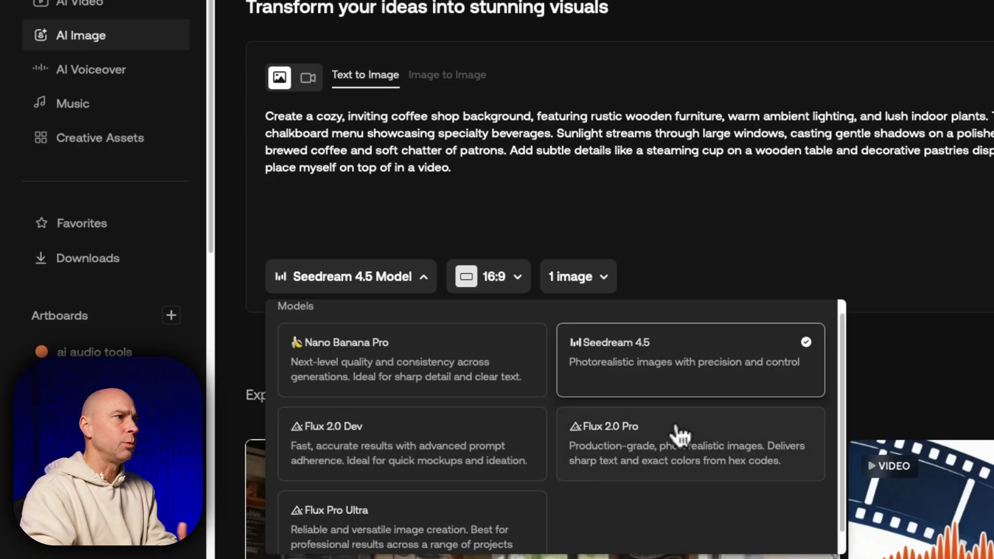
click(447, 226)
click(426, 76)
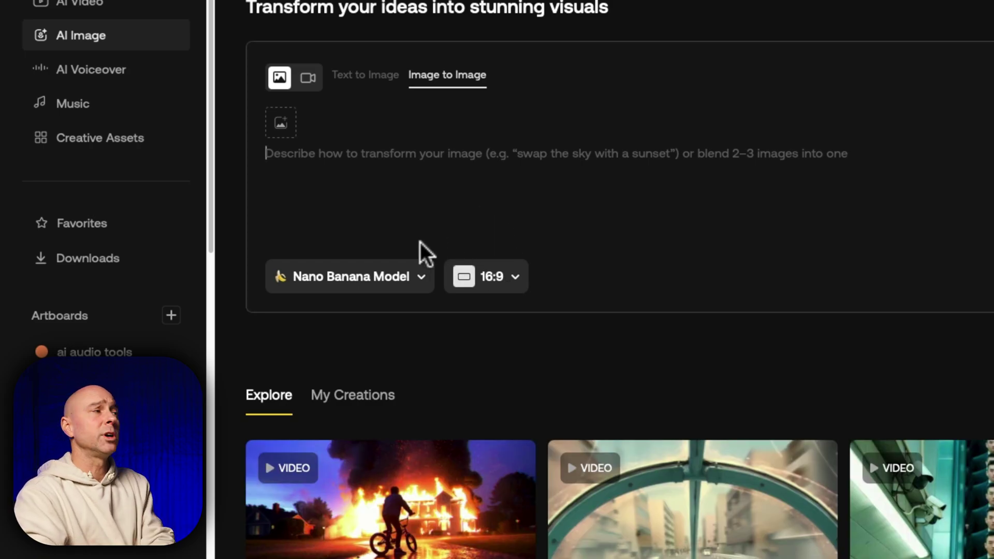
Switch the generator to Text to Video and review the available video models.
click(307, 79)
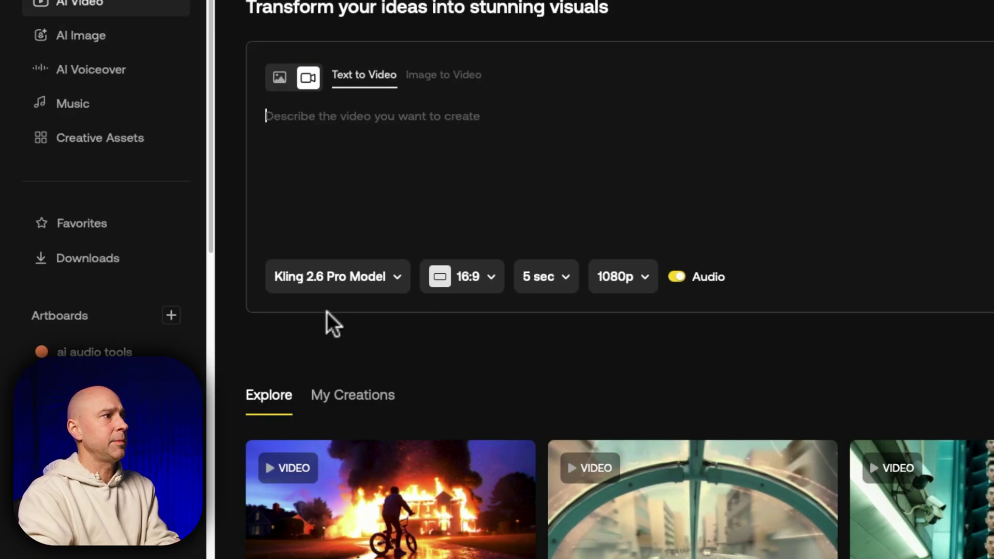
click(332, 279)
scroll(595, 363, down, 5)
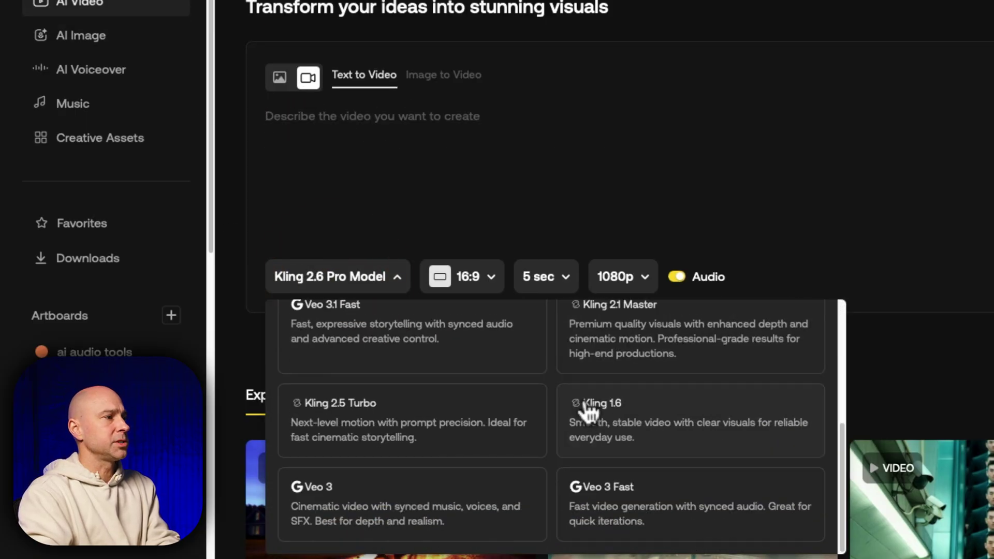
scroll(519, 414, up, 5)
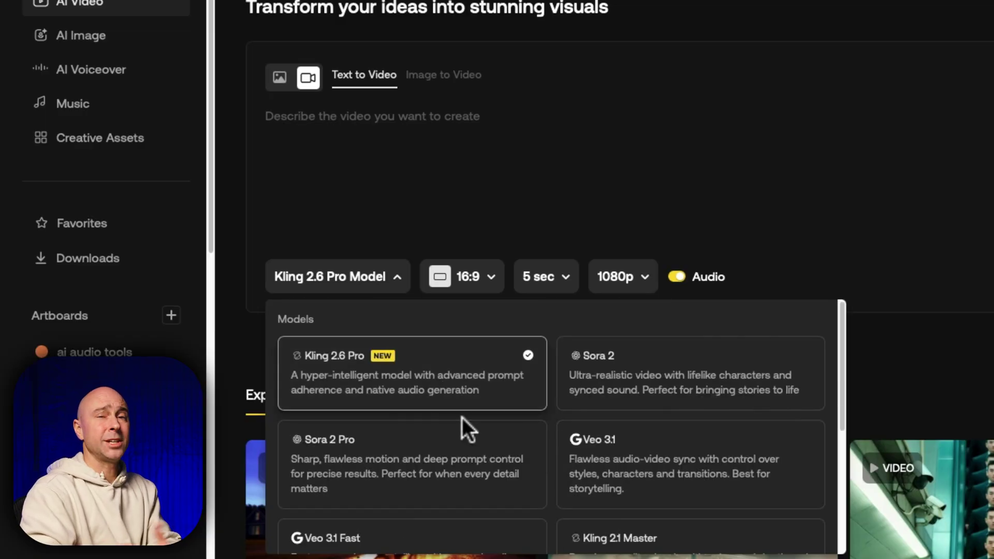
click(574, 148)
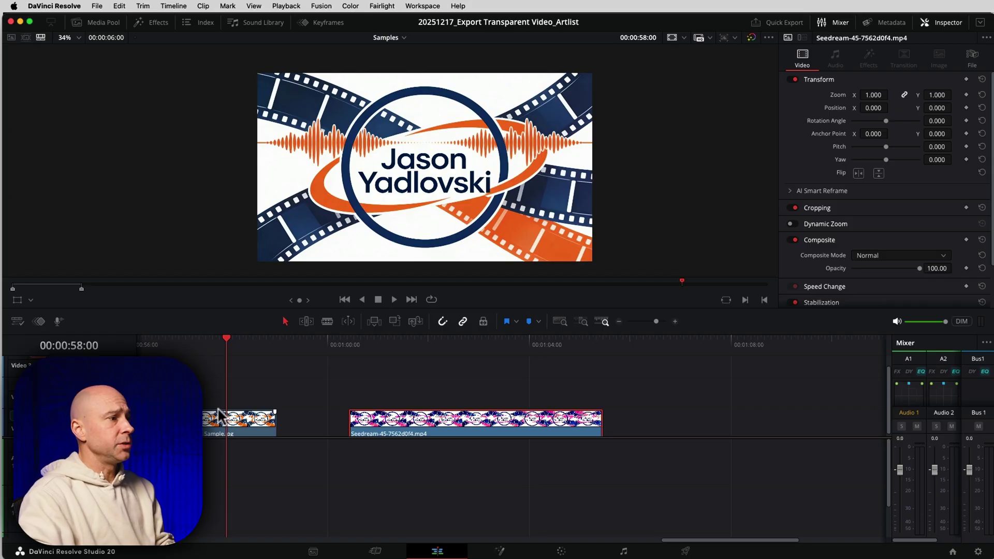
Bring Logo Sample.jpg into DaVinci Resolve's Color page, sample its white background with the HSL Qualifier and invert the selection.
click(221, 424)
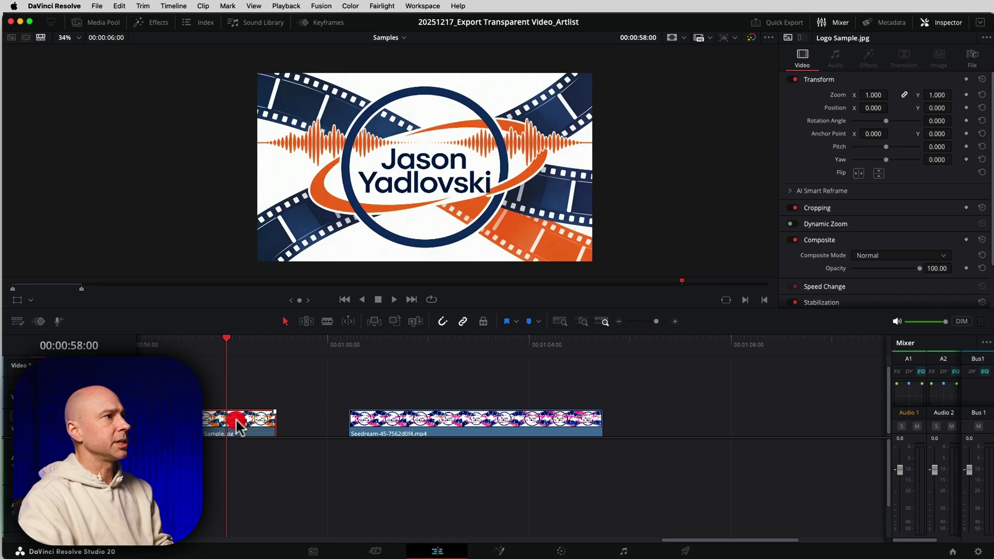
click(562, 551)
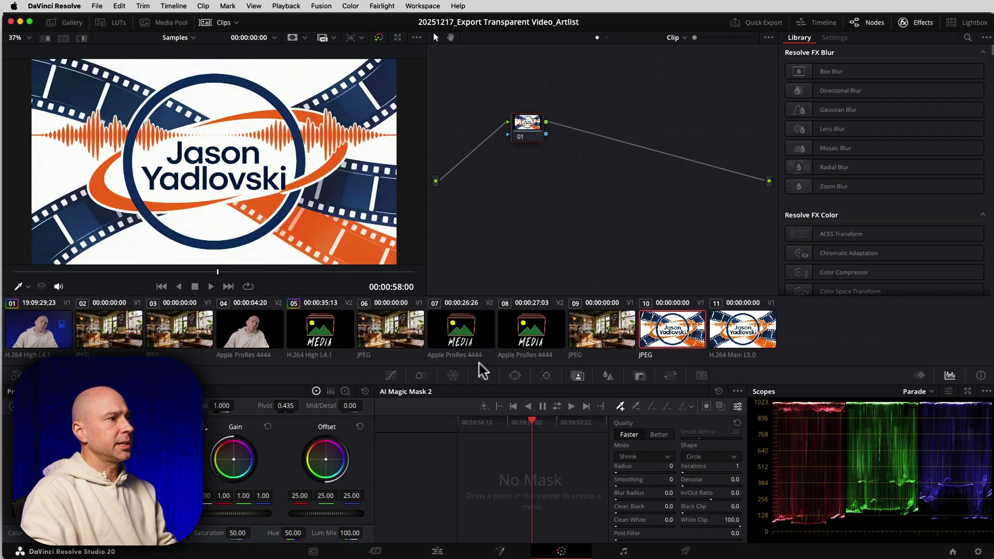
click(484, 376)
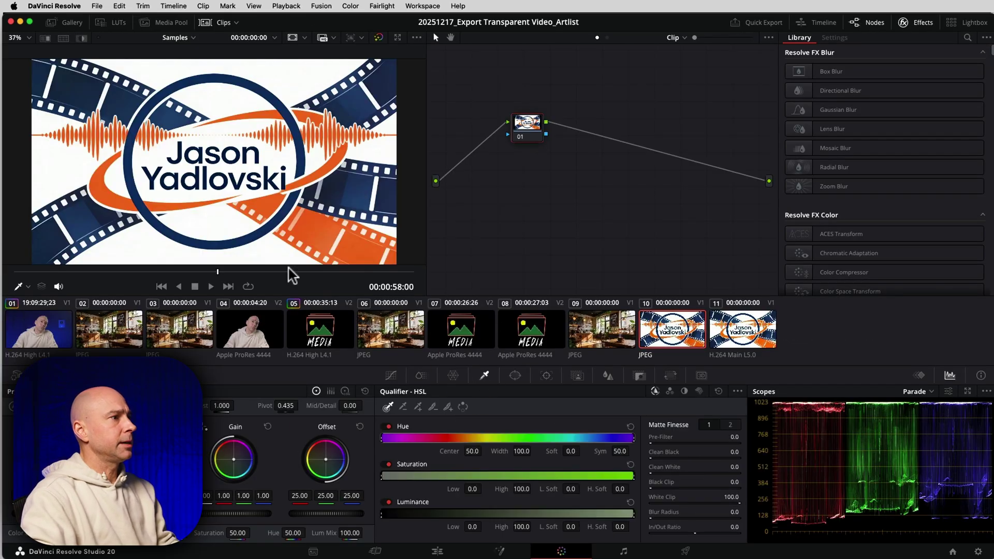
click(269, 250)
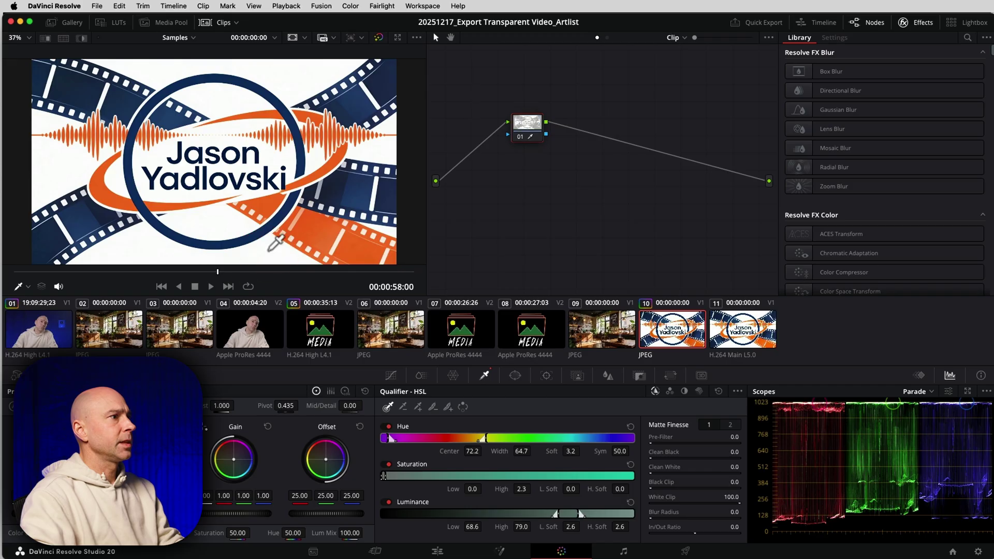
click(464, 408)
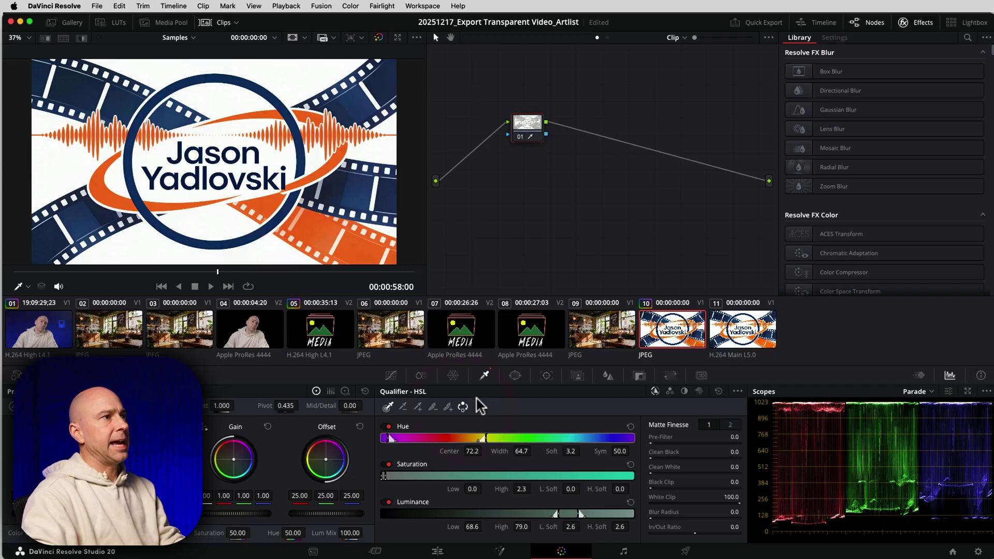
Add an alpha output to the Logo Sample.jpg node graph and connect node 01's alpha output to it.
right_click(576, 170)
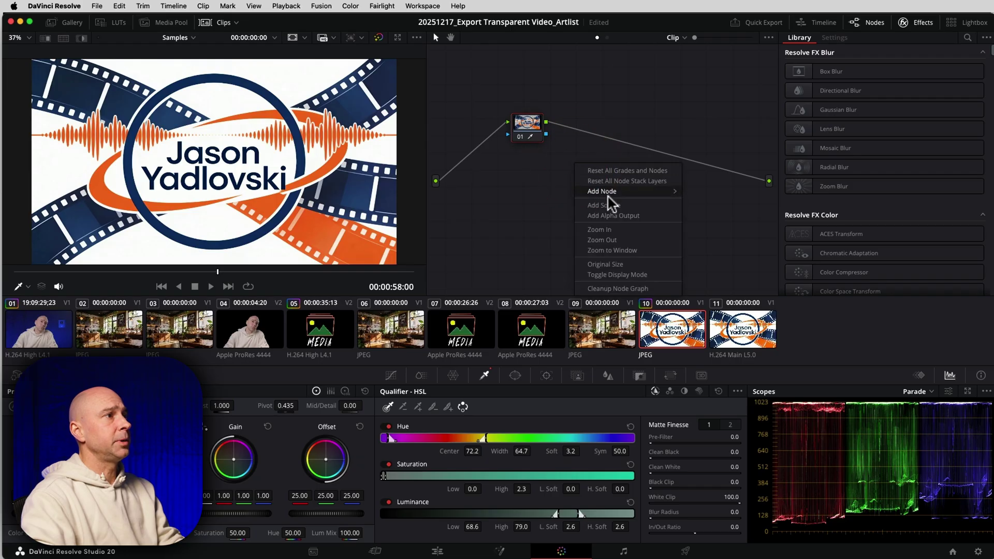
click(612, 216)
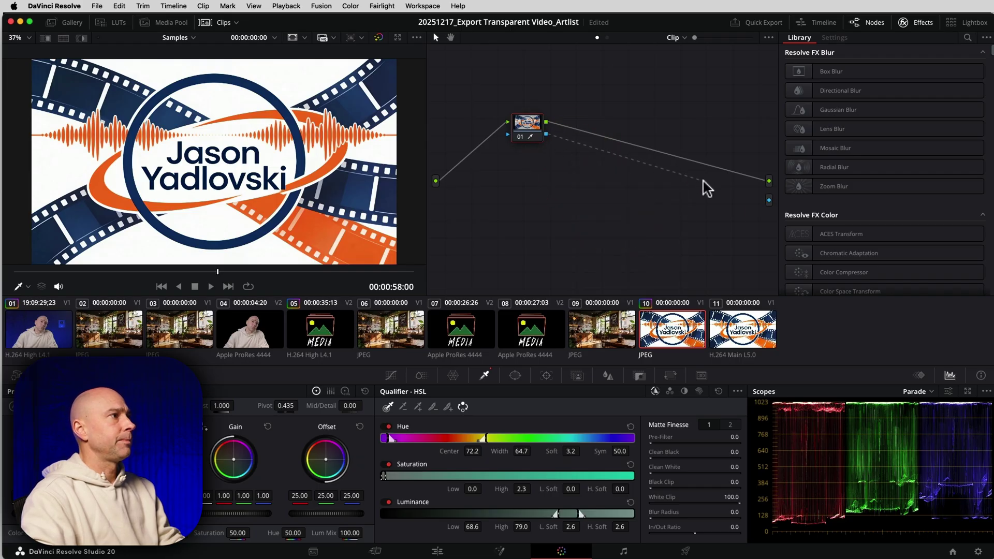
drag(769, 202, 769, 201)
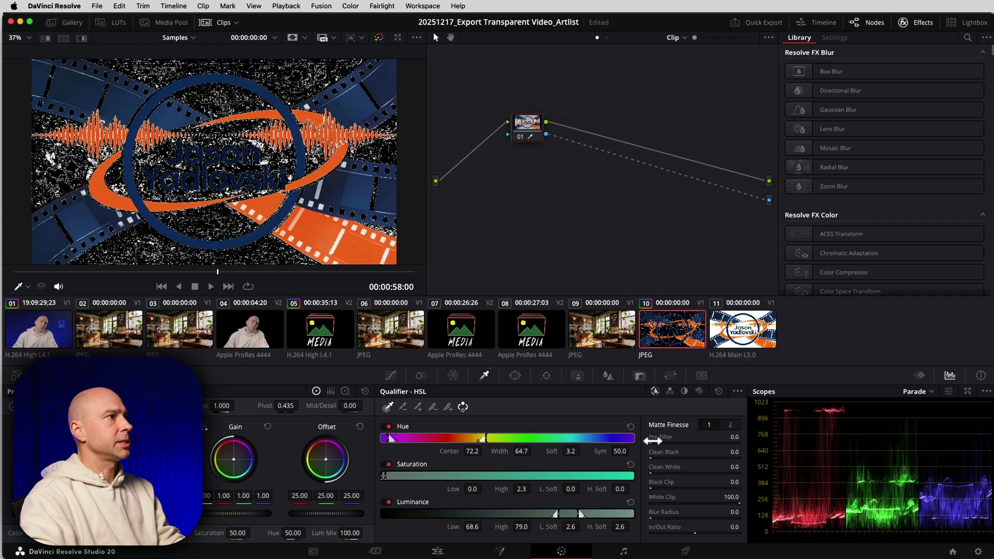
Refine the Logo Sample.jpg matte with Pre-Filter 22.0, Clean White 41.3, Black Clip 97.0, Blur Radius 27.9 and In/Out Ratio -25.1.
drag(733, 437, 746, 437)
click(701, 428)
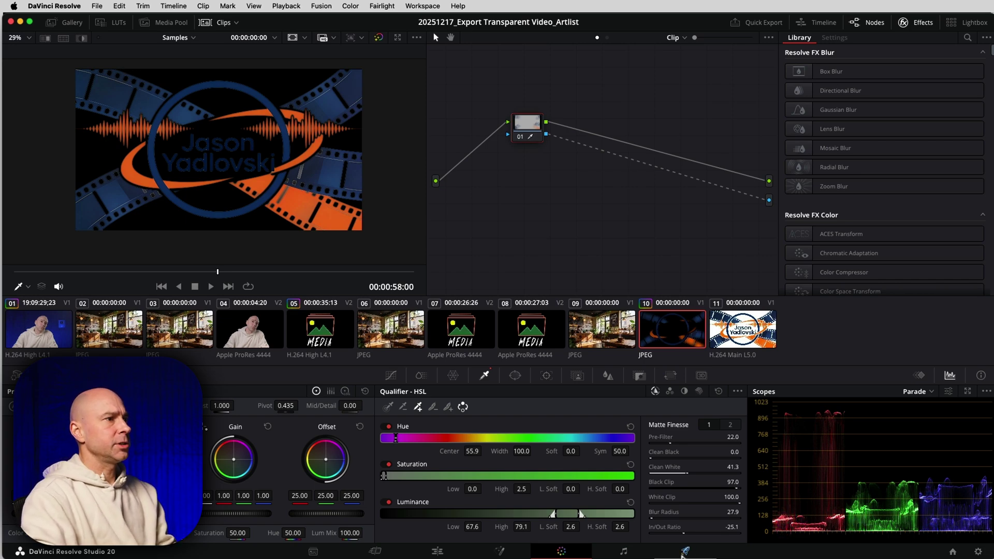
Set the render out point to 00:00:59:00, name the file Logos Transparent 2 and queue the QuickTime ProRes 4444 export.
click(685, 552)
click(713, 355)
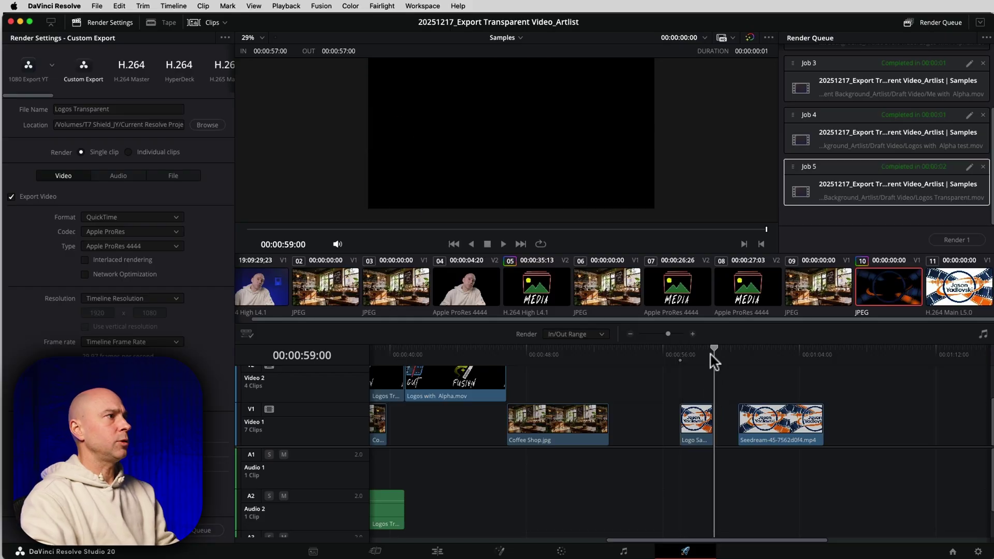
key(o)
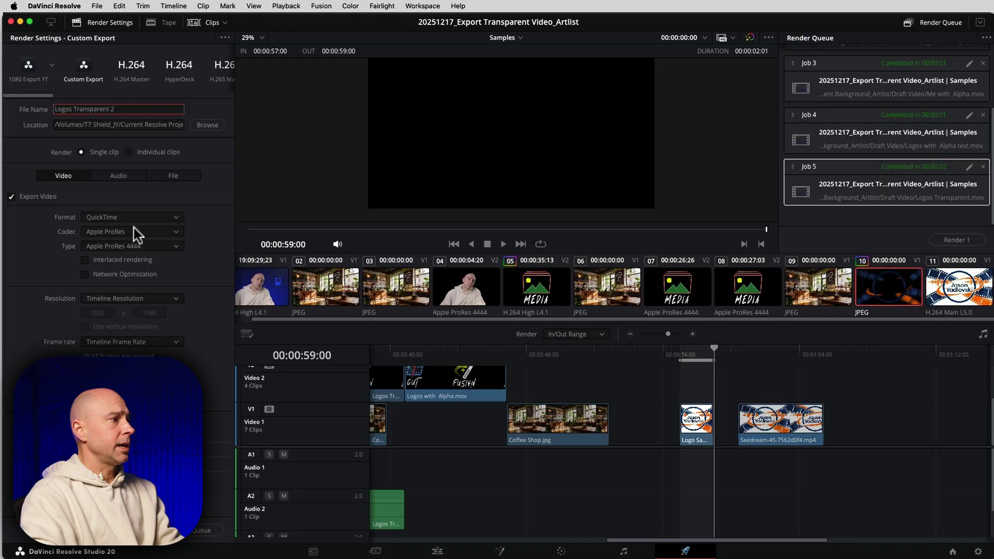
click(196, 537)
scroll(884, 195, down, 1)
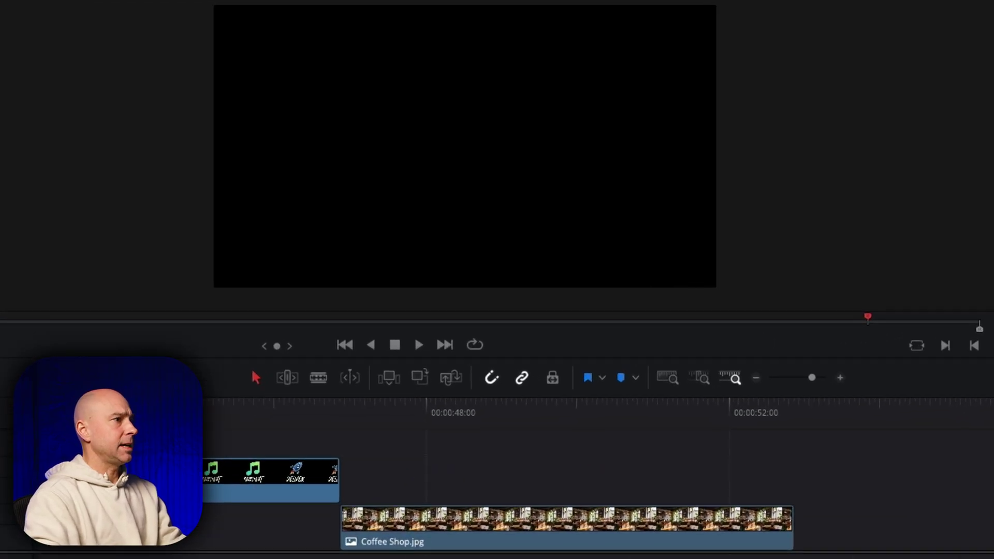
Place Logos Transparent 2.mov above Coffee Shop.jpg, scale it to 0.330 and set its X position to -593.
drag(595, 470, 427, 465)
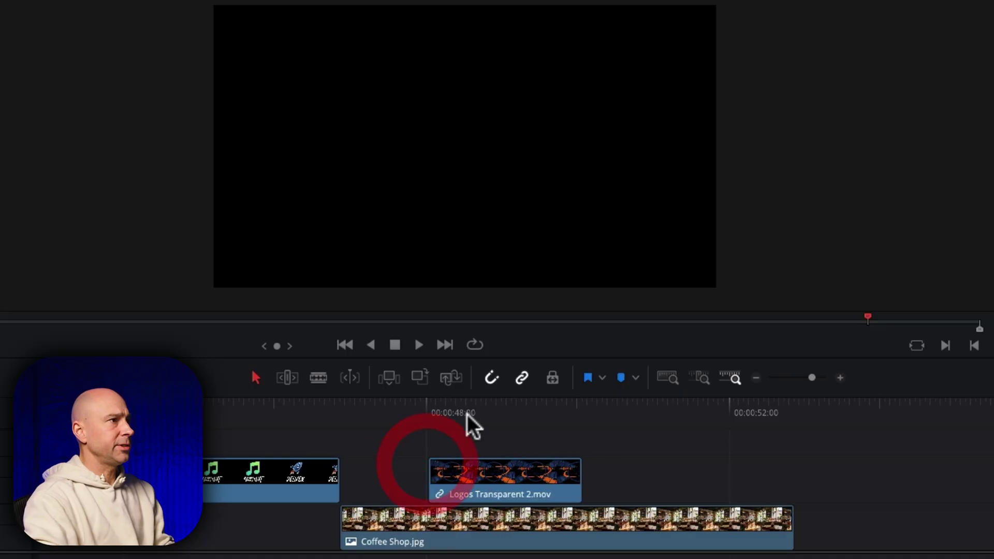
click(467, 413)
click(538, 479)
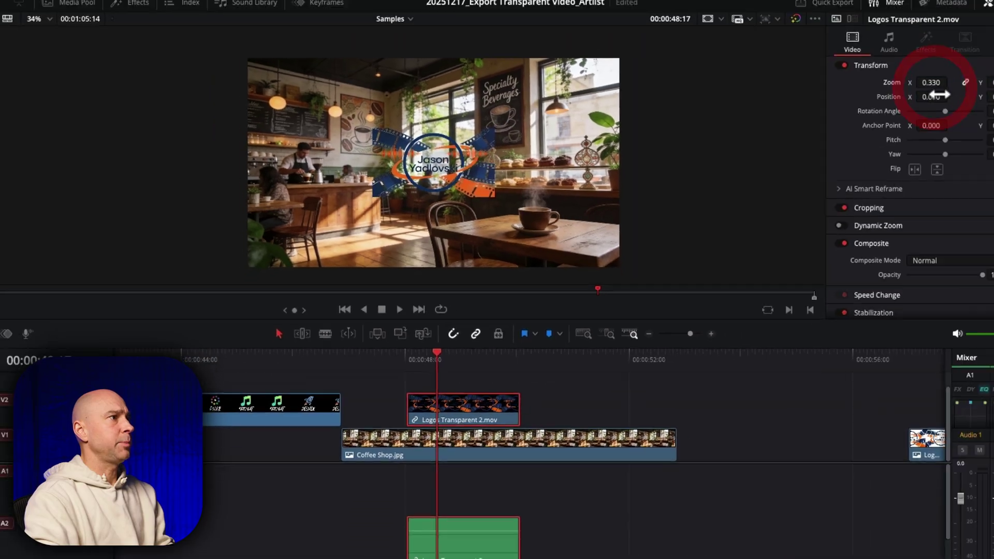
mouse_move(880, 108)
mouse_down()
mouse_move(849, 107)
mouse_move(876, 108)
mouse_up()
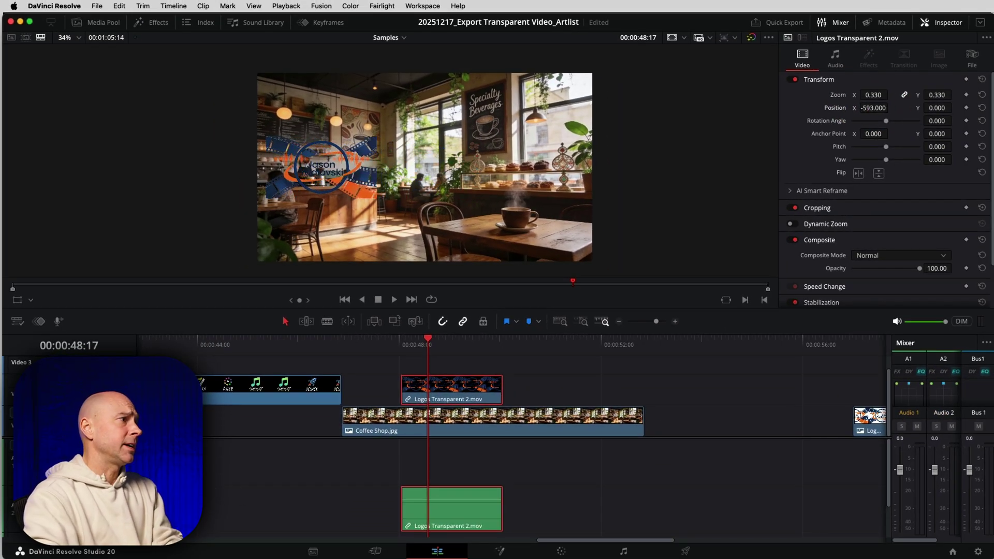
Apply the Drop Shadow effect to the Logos Transparent 2.mov clip.
click(145, 26)
scroll(208, 234, down, 10)
drag(264, 381, 800, 398)
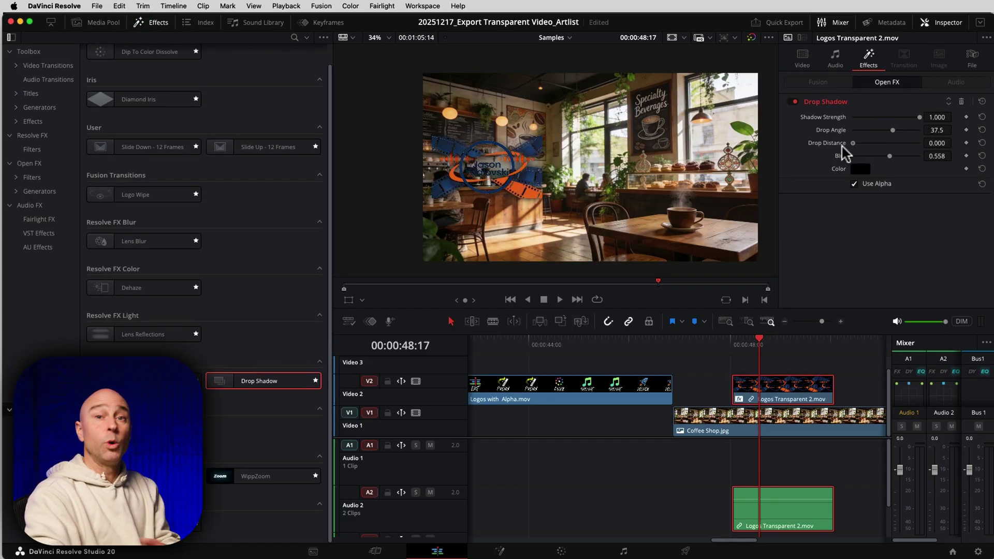
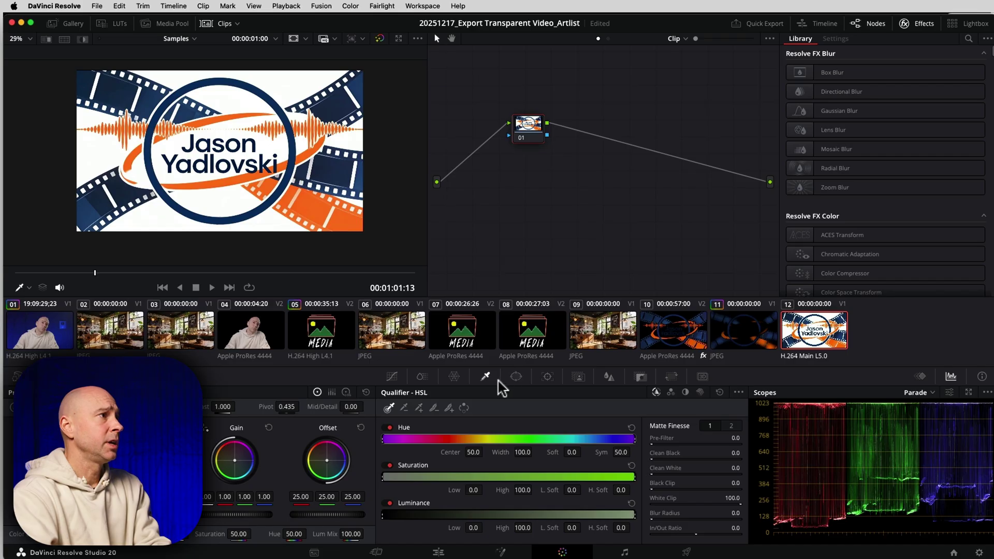
Sample the white background of the animated Seedream logo clip at two spots with the HSL Qualifier and invert the selection.
click(487, 378)
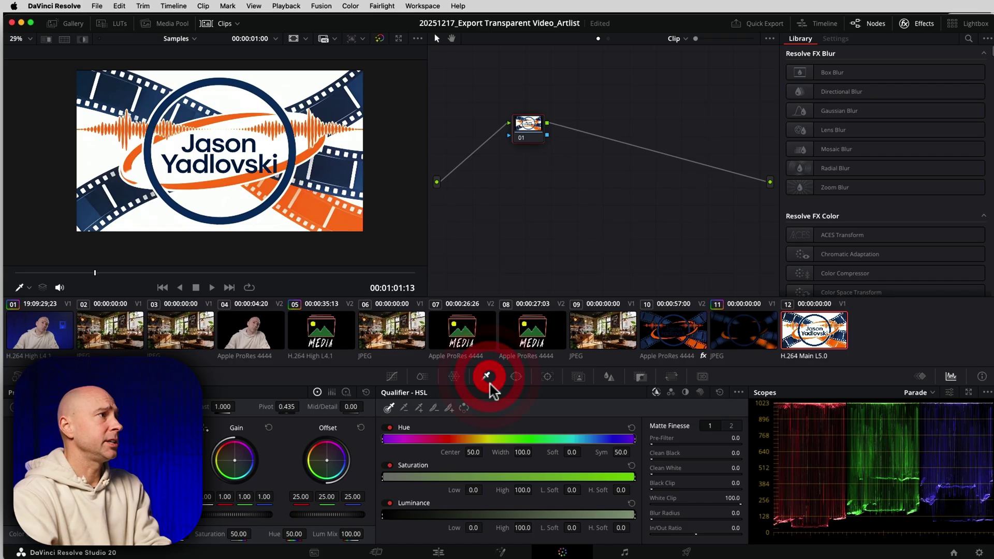
click(235, 99)
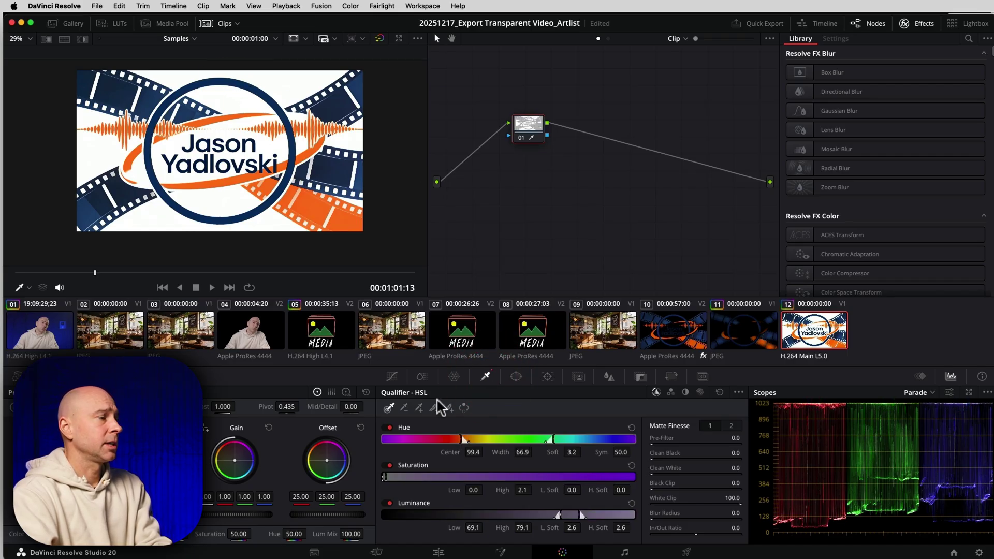
click(420, 408)
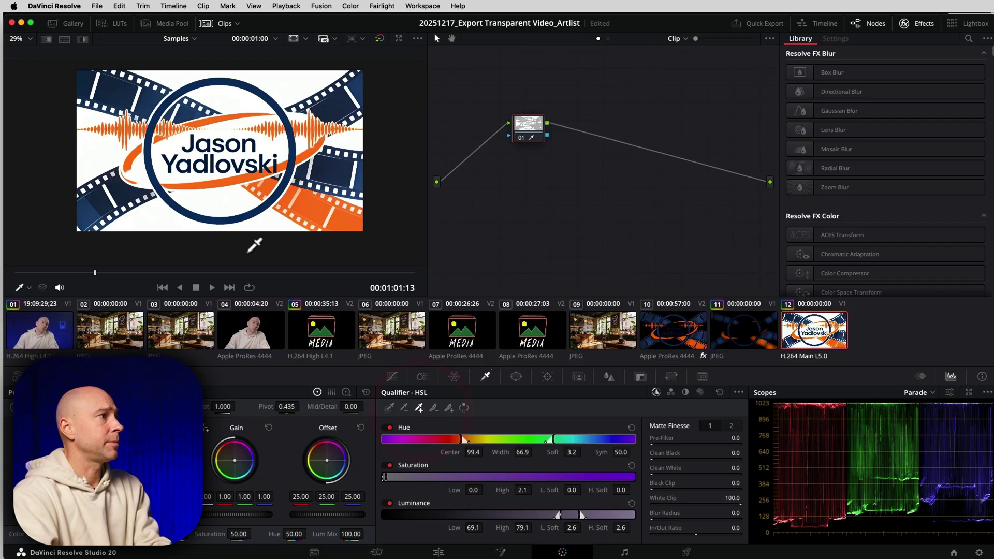
click(230, 196)
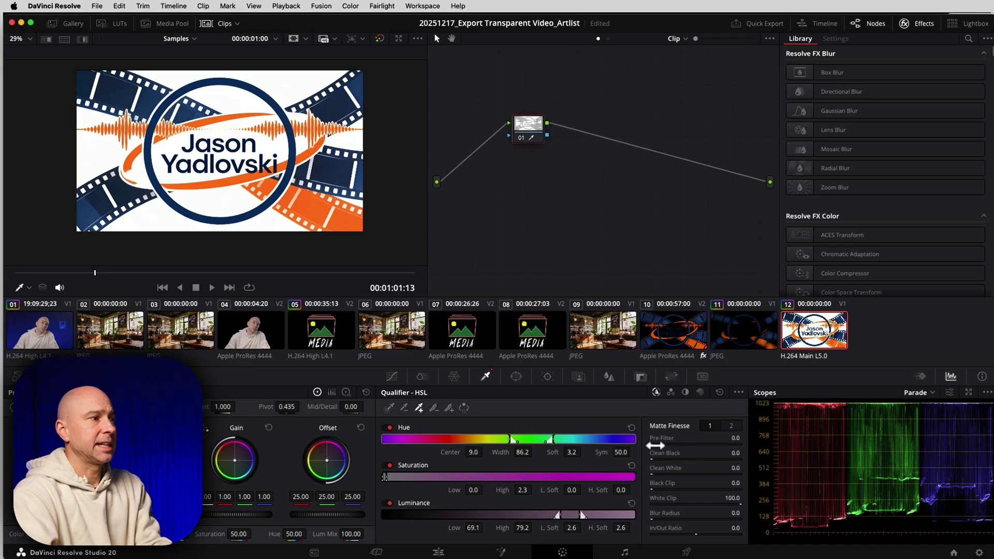
click(465, 408)
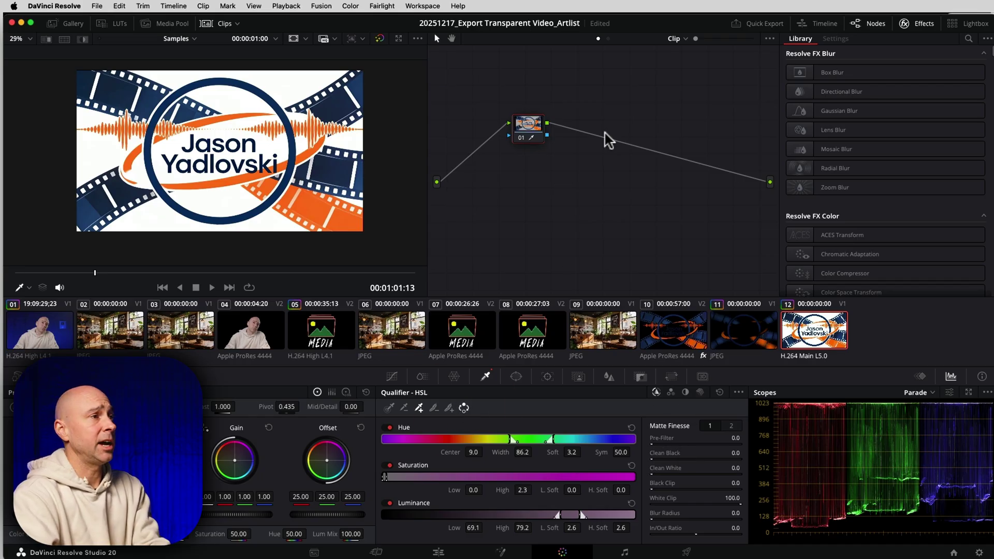
Connect node 01 to a new alpha output and refine its matte with Clean Black 22.7, Clean White 16.1 and Black Clip 26.8.
right_click(612, 165)
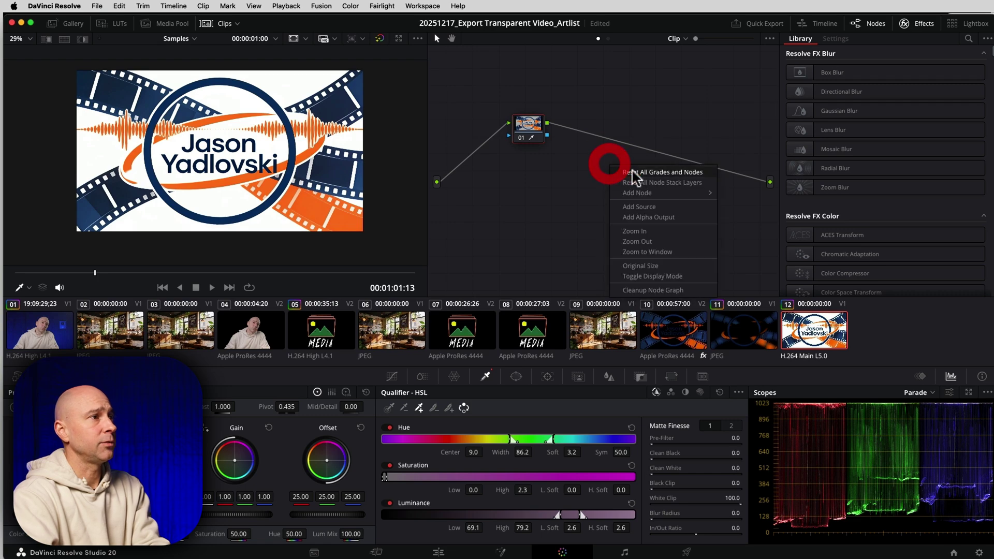
click(642, 218)
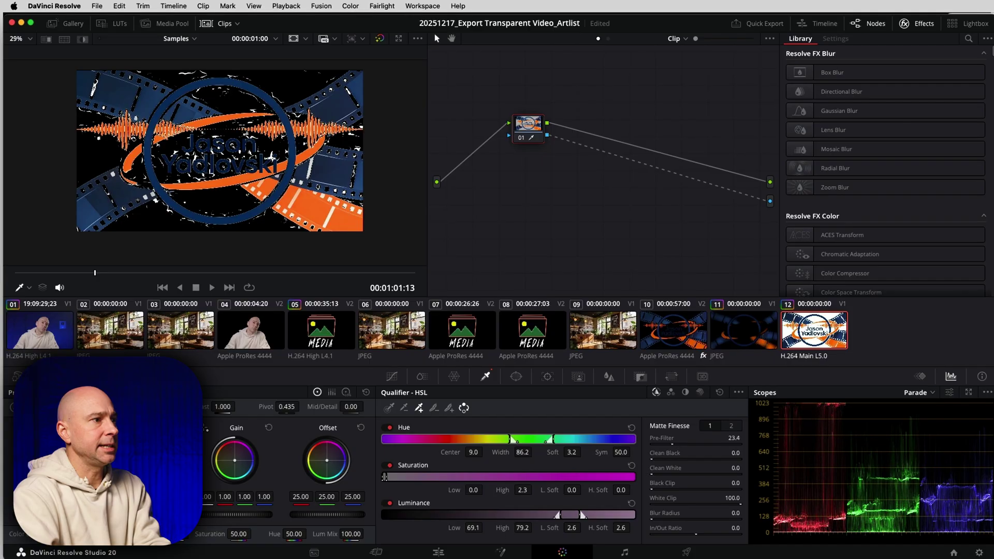
click(653, 445)
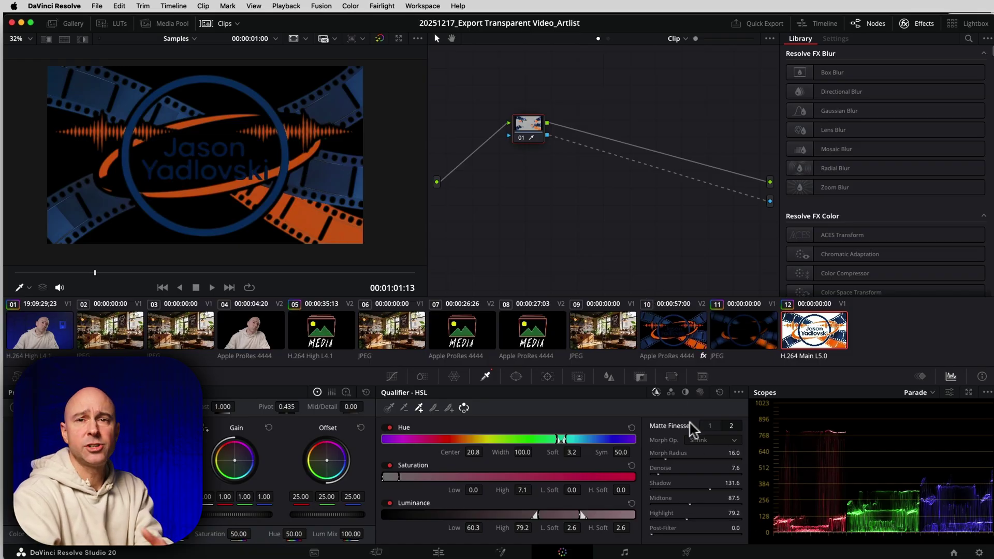
click(732, 427)
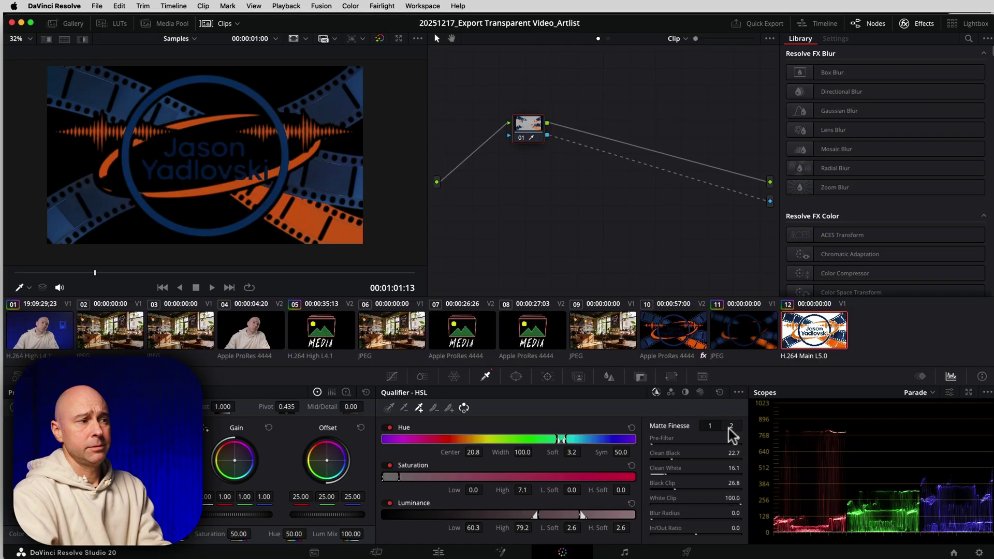
Queue the Seedream clip for rendering as Logos Transparent 3 in QuickTime Apple ProRes 4444 with Export Alpha, starting at 00:01:00:13.
click(688, 553)
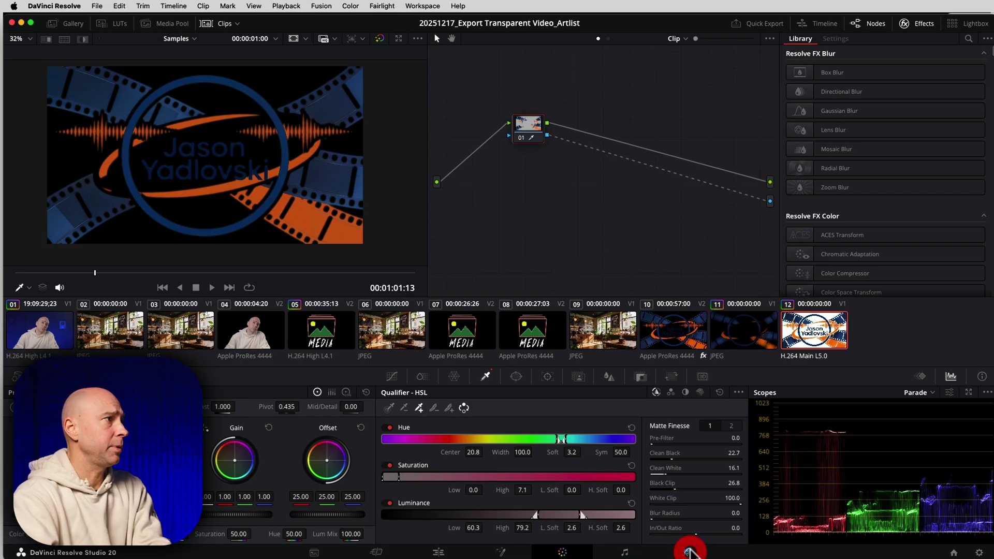
click(122, 106)
key(BackSpace)
text(3)
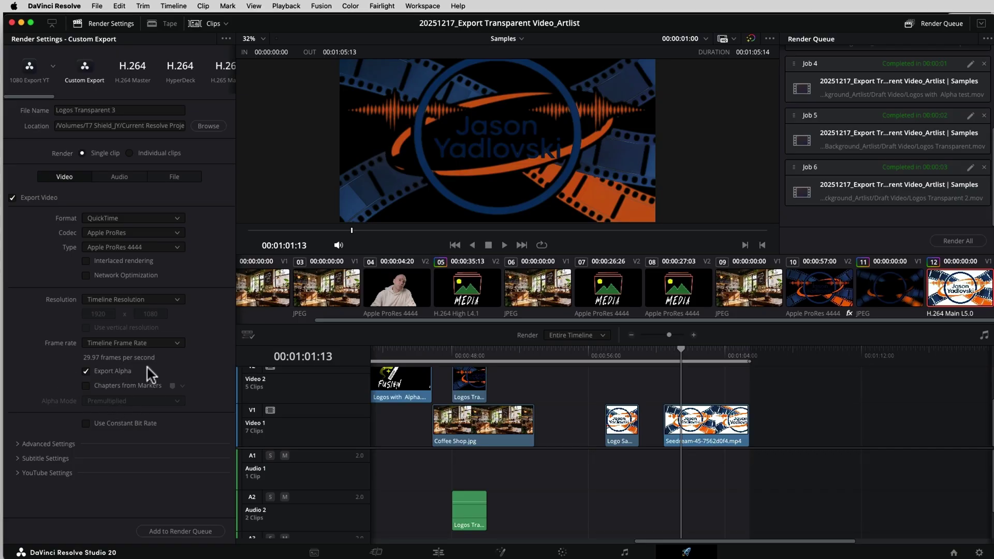
click(665, 357)
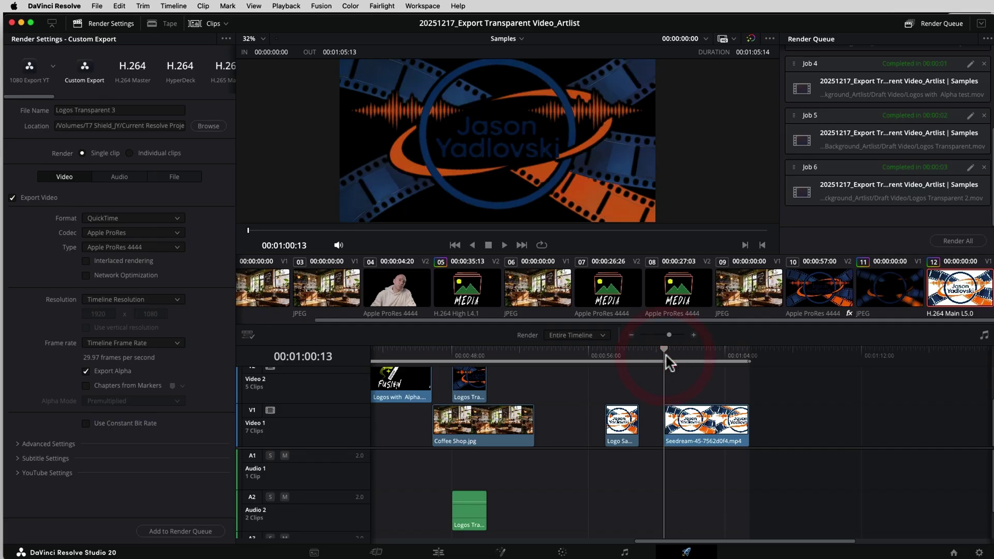
key(i)
click(180, 531)
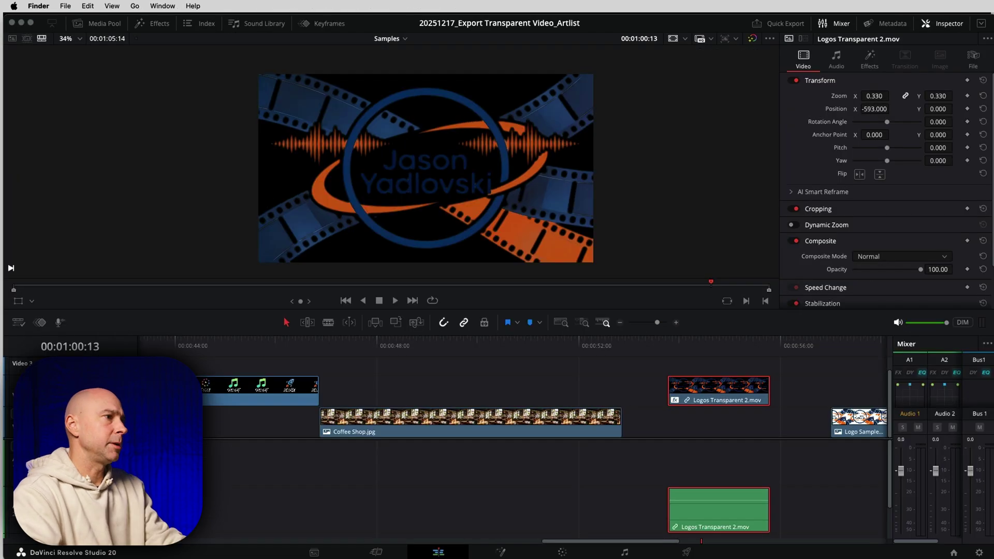
Place Logos Transparent 3.mov above Coffee Shop.jpg and play the composite.
drag(621, 363, 338, 398)
click(355, 344)
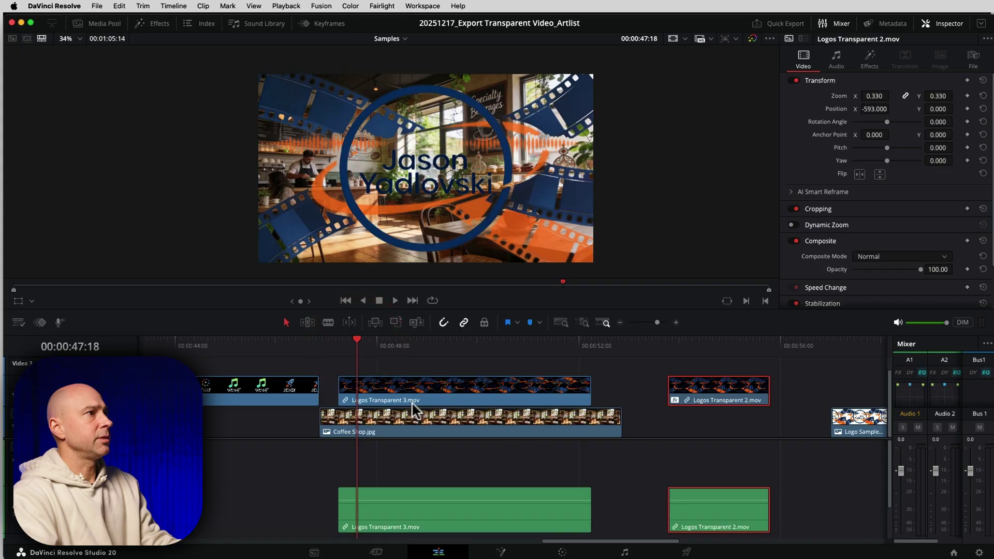
key(space)
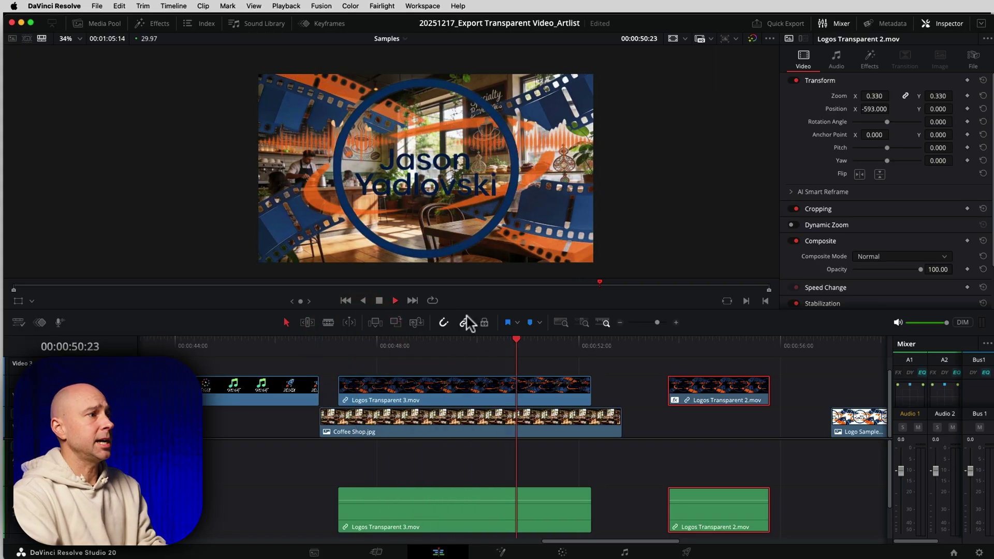
Scale Logos Transparent 3.mov to 0.280, move it to the frame's upper-left corner at X -691.2, Y 388.8, and play it back.
click(458, 342)
click(454, 389)
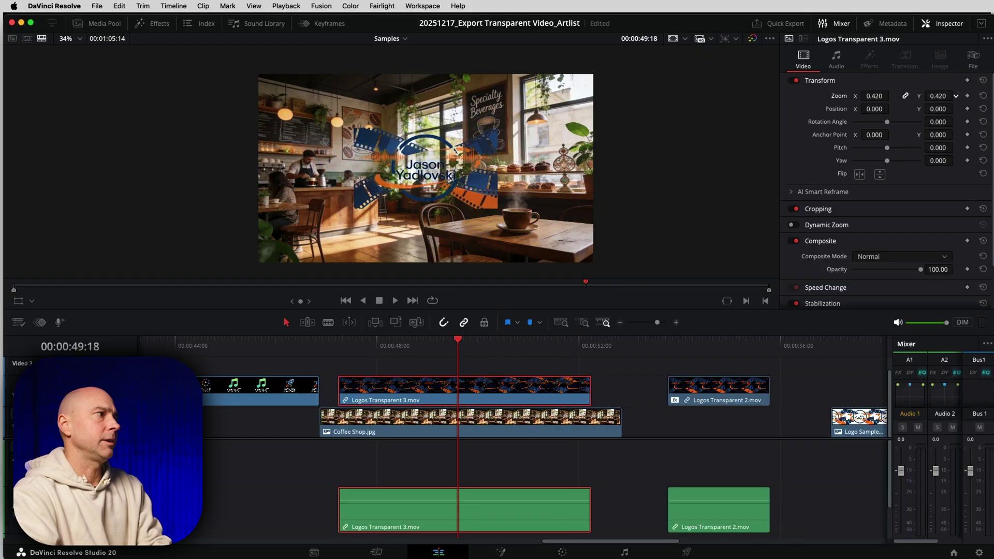
click(18, 301)
drag(448, 169, 329, 104)
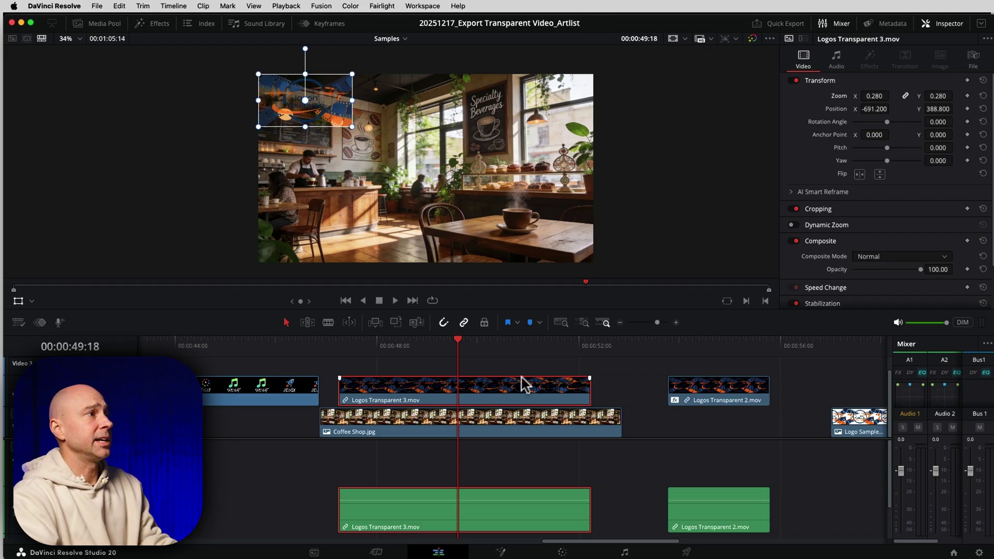
click(361, 342)
key(space)
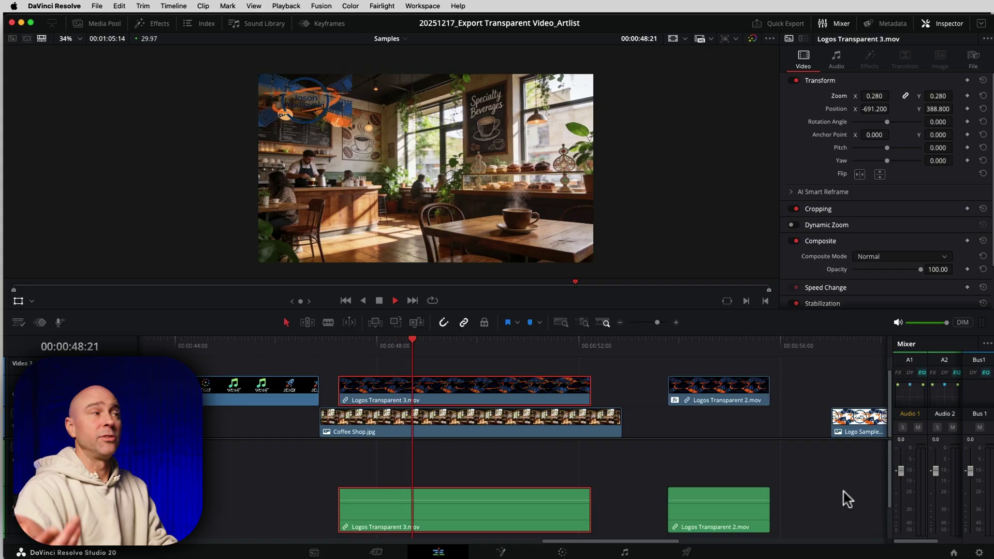